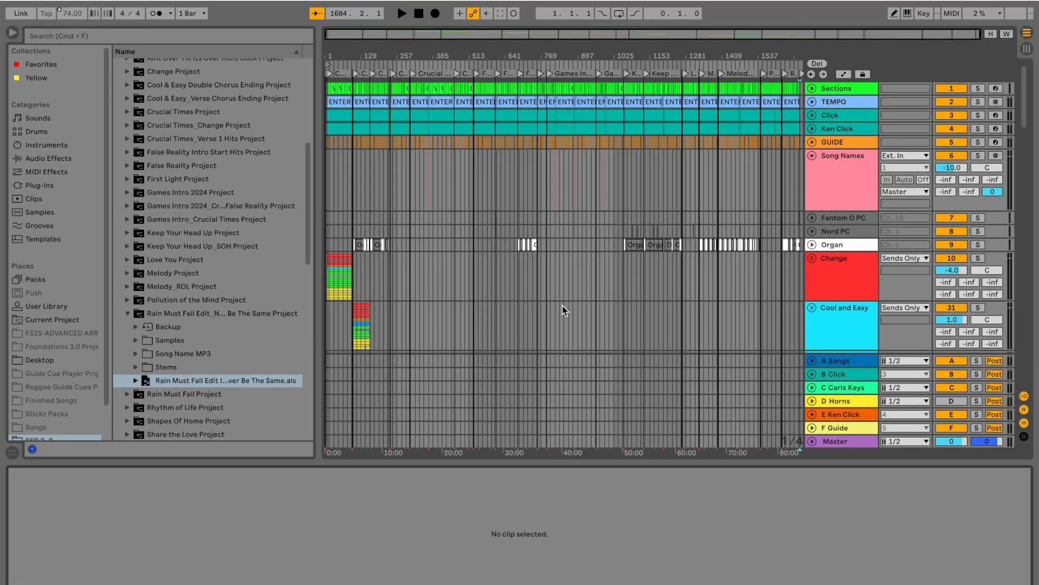
Collapse the Rain Must Fall Edit_Never Be The Same project folder in the browser.
scroll(687, 294, "up", 5)
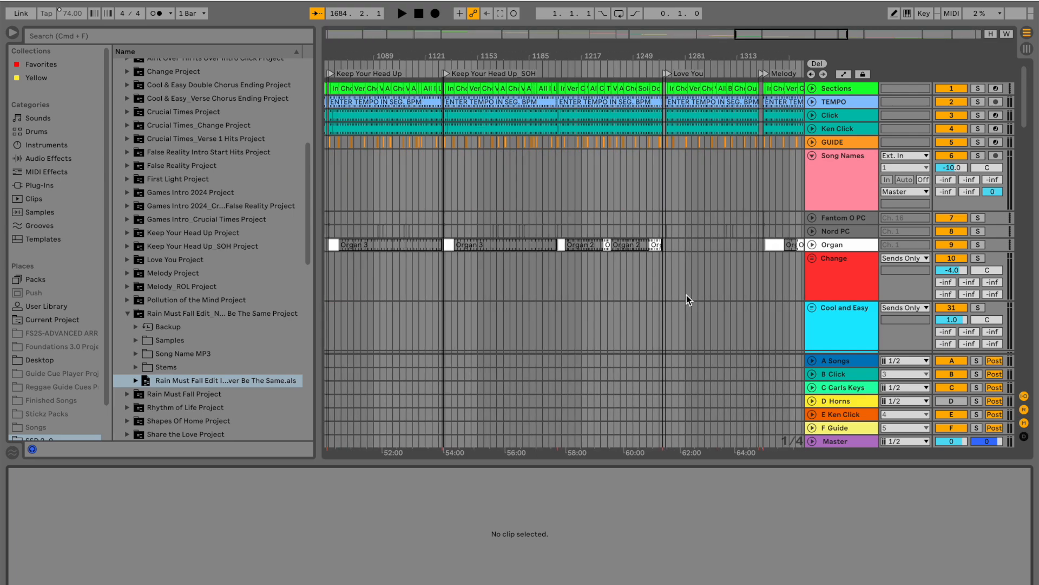
scroll(686, 295, "right", 10)
scroll(762, 273, "up", 3)
scroll(763, 278, "right", 3)
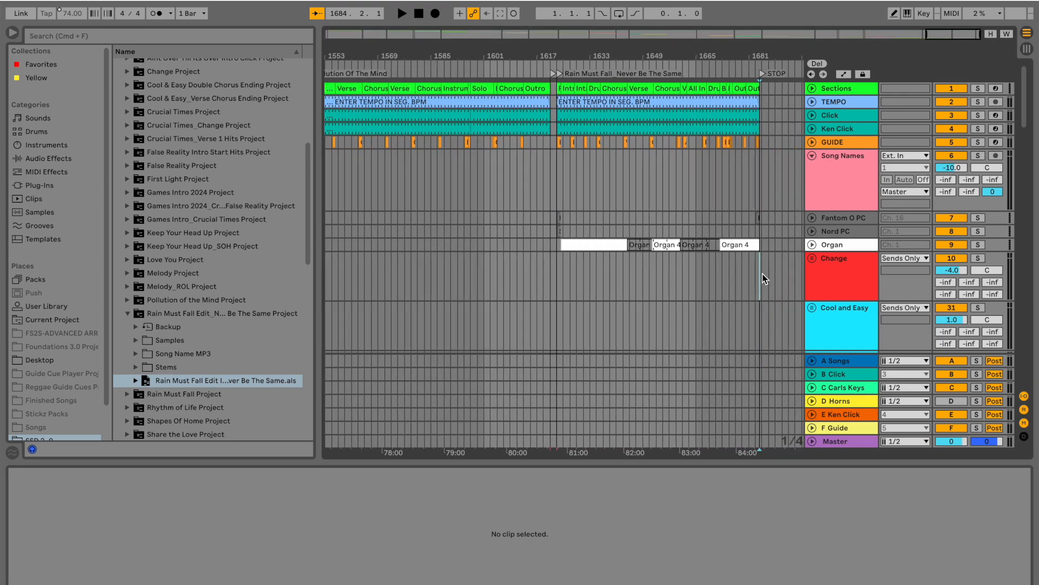
left_click(142, 314)
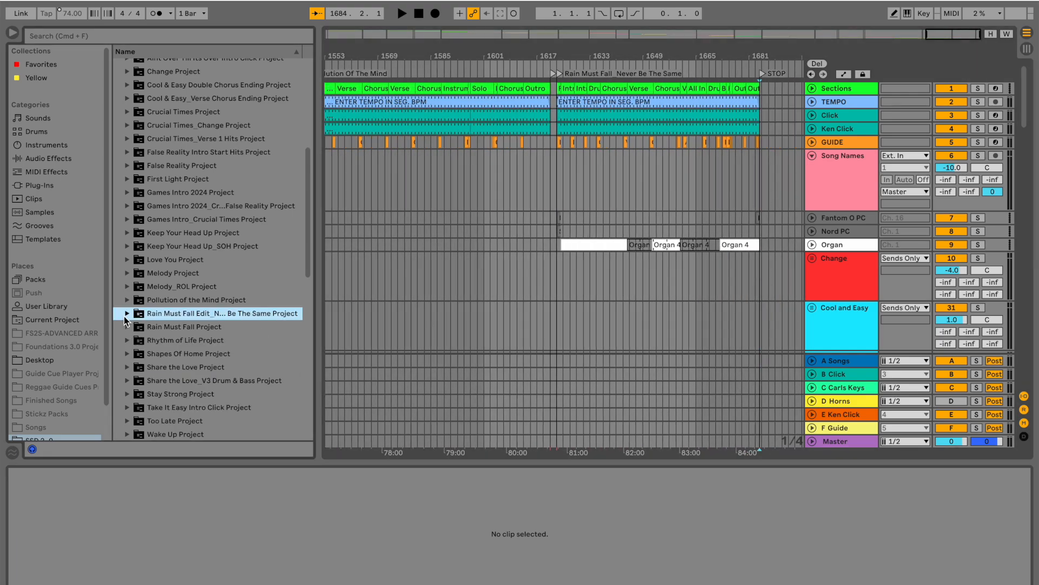
Add a locator named Rain Must Fall at bar 1685, just after the STOP locator ending the last song.
scroll(662, 281, "up", 2)
scroll(661, 281, "right", 2)
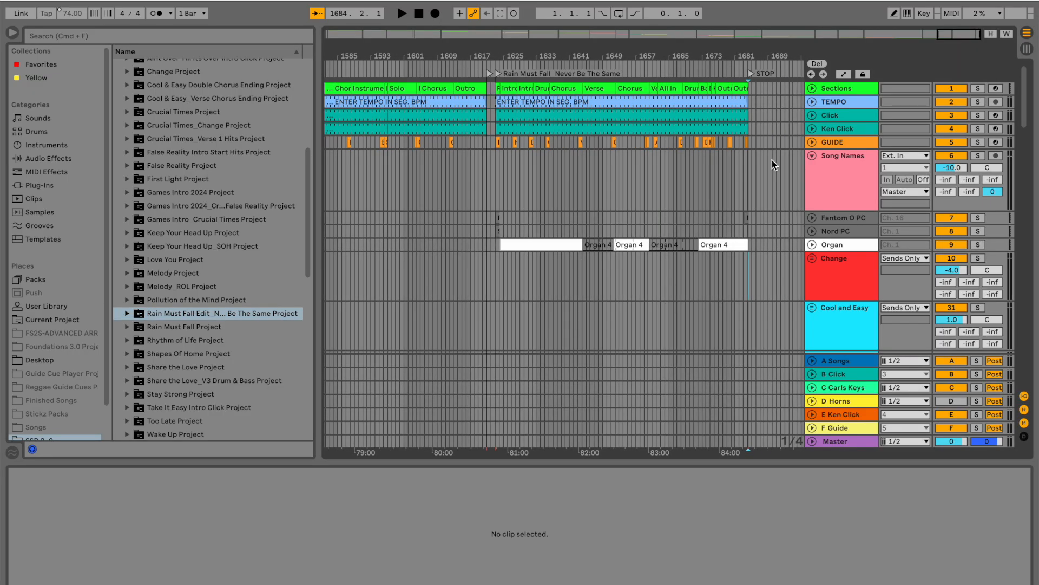
scroll(795, 126, "up", 5)
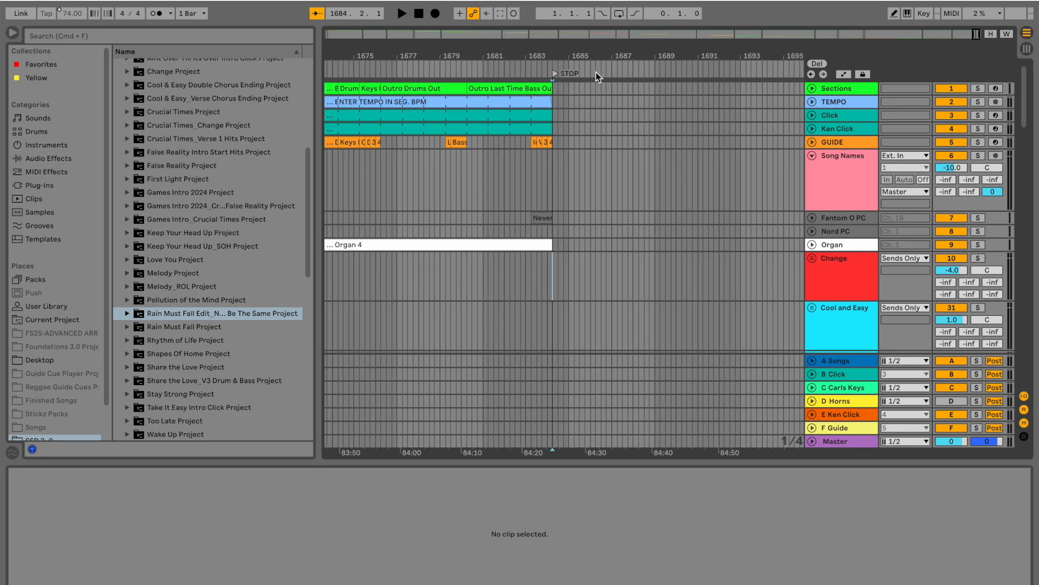
scroll(579, 98, "up", 5)
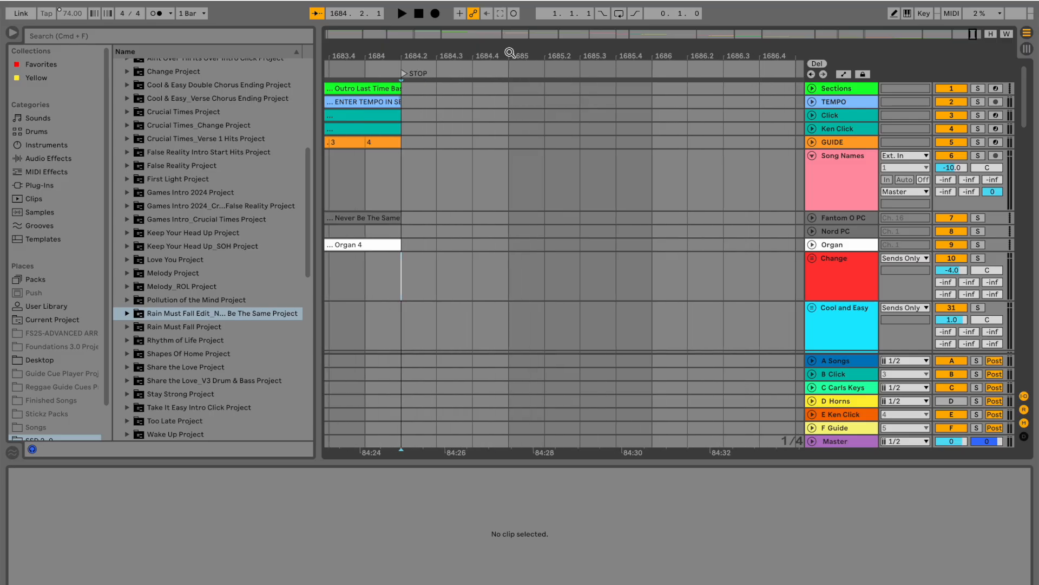
right_click(508, 70)
left_click(518, 102)
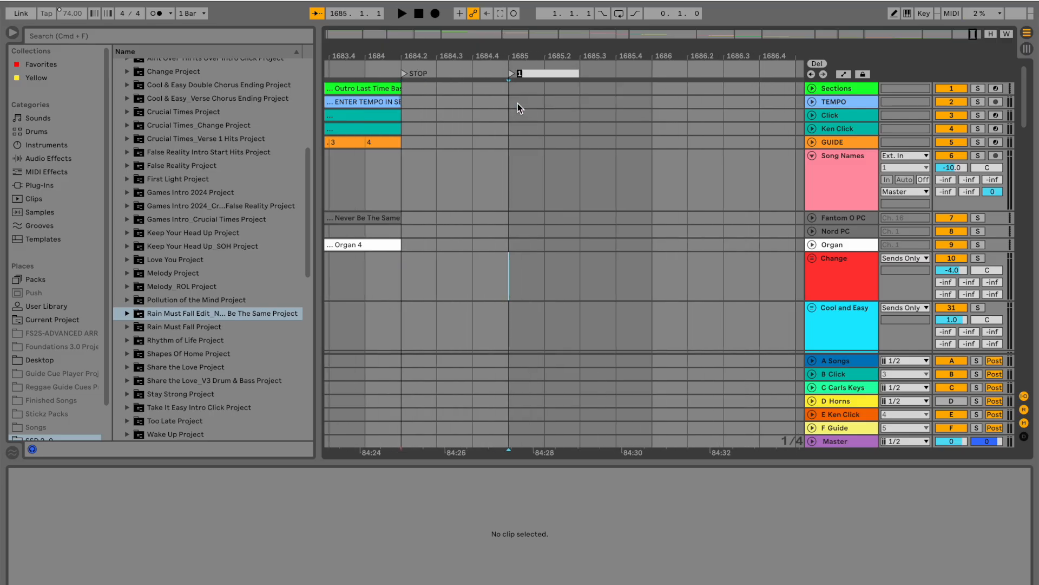
type("Rain Must Fall")
key("Return")
Import Rain Must Fall.als from the Rain Must Fall Project folder below the last track and fold its song group.
scroll(558, 309, "down", 20)
left_click(521, 289)
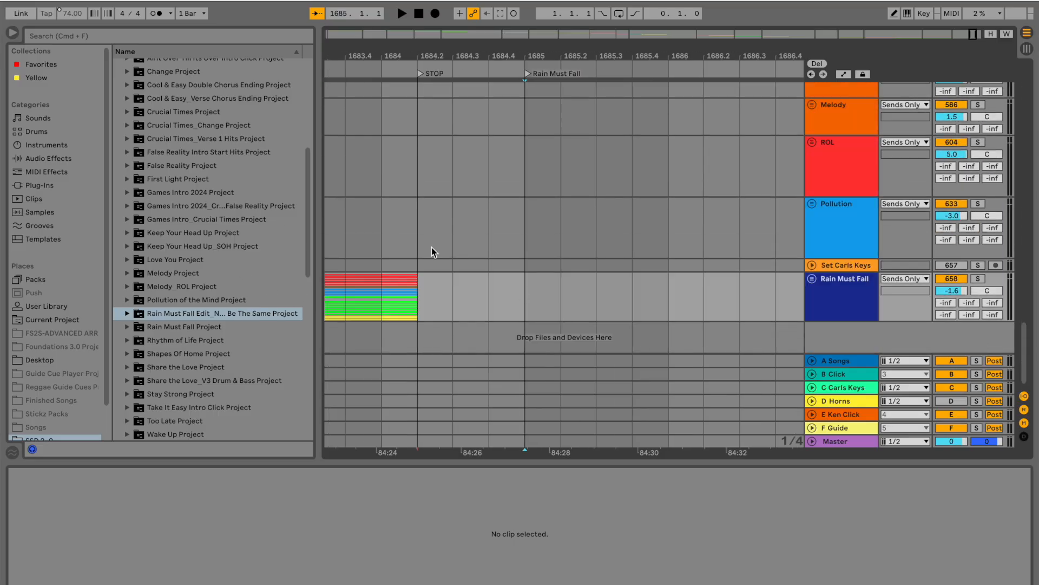
left_click(127, 326)
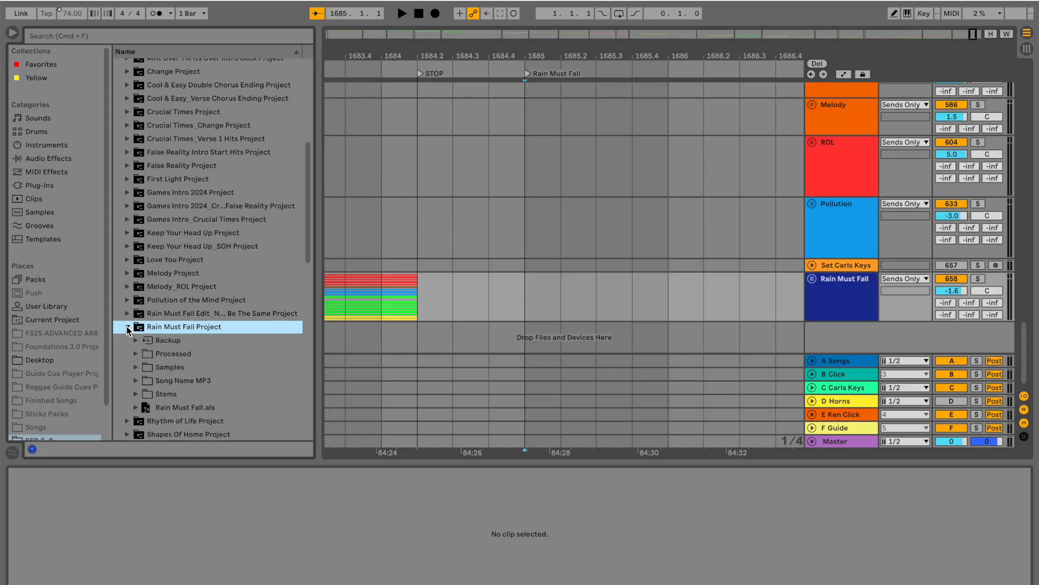
left_click_drag(145, 408, 442, 331)
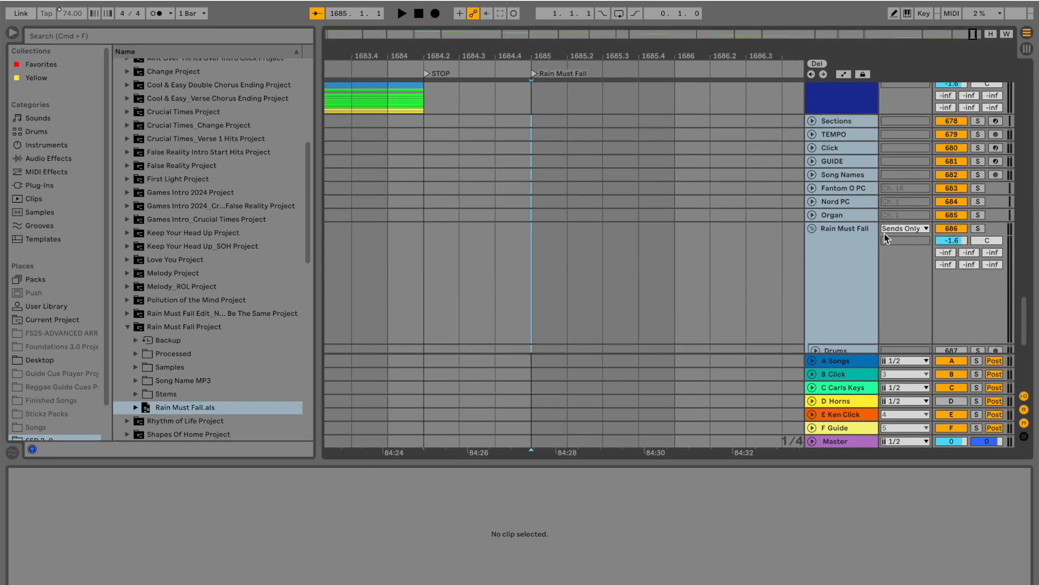
left_click(812, 227)
Move all imported Rain Must Fall clips from the start of the arrangement to the Rain Must Fall locator at bar 1685.
scroll(647, 248, "down", 5)
scroll(648, 248, "left", 15)
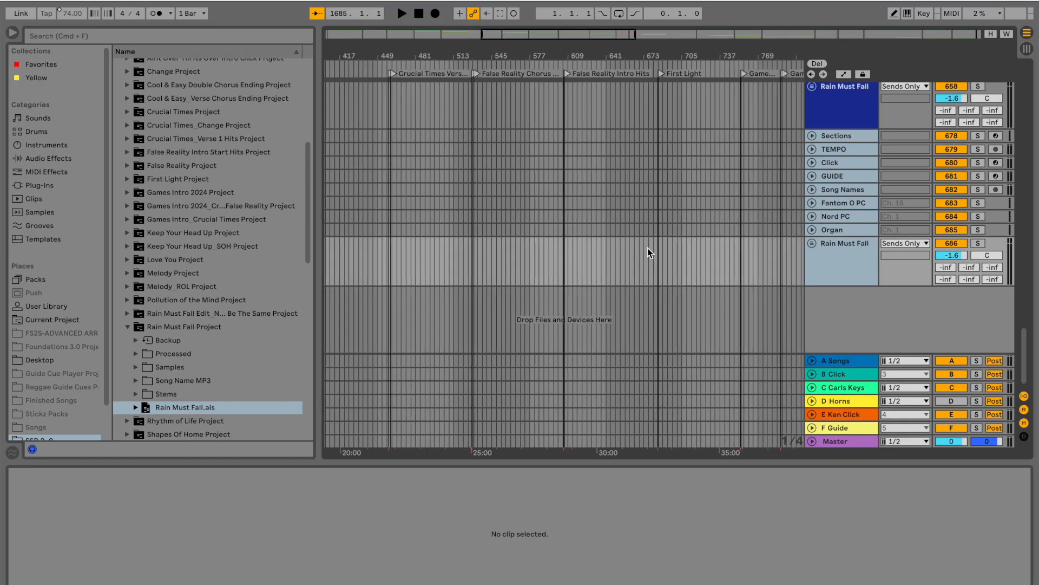
left_click_drag(425, 151, 282, 286)
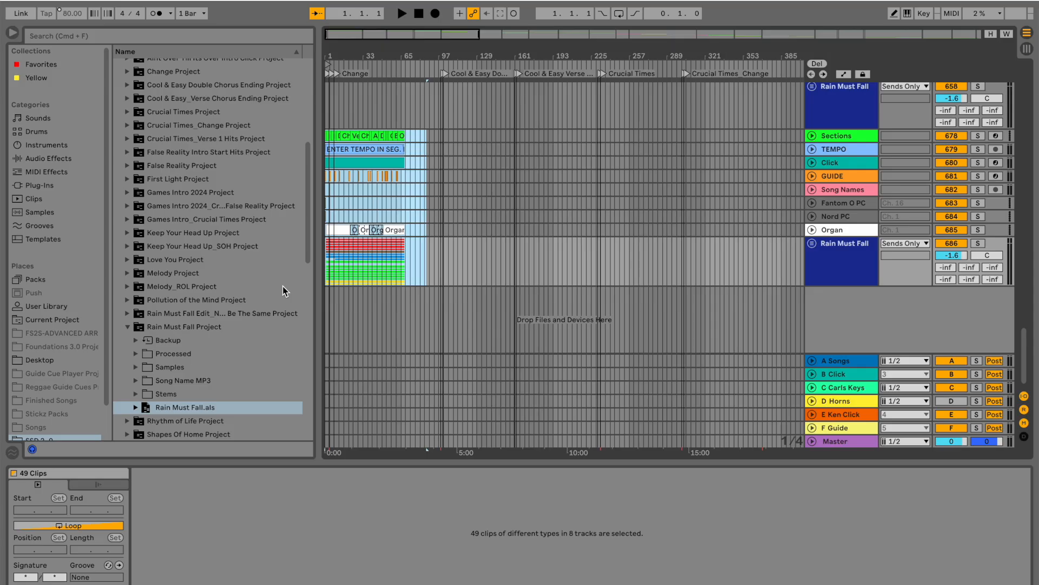
key("Delete")
scroll(629, 310, "right", 4)
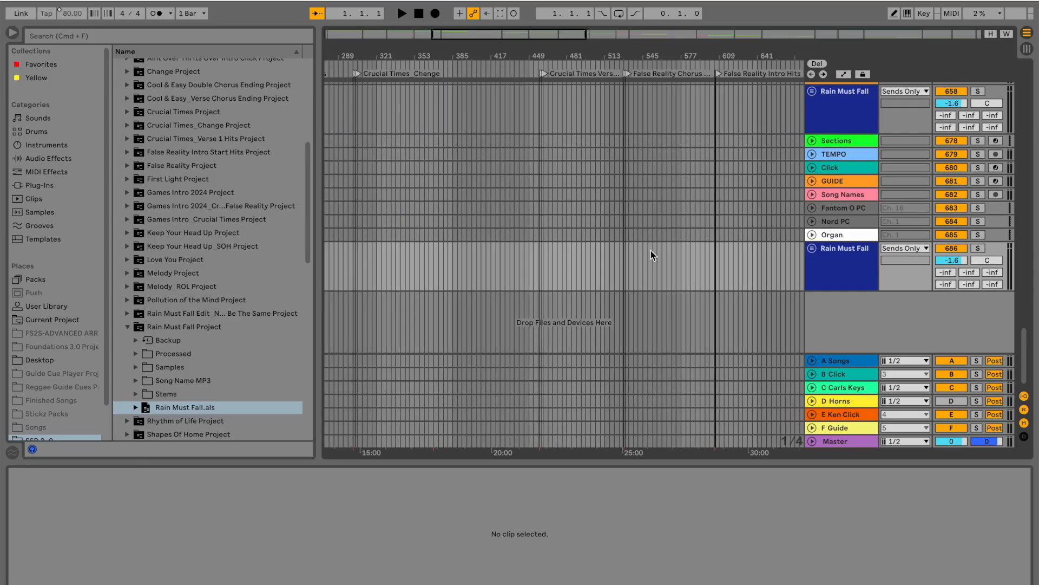
scroll(650, 250, "right", 5)
scroll(772, 141, "up", 5)
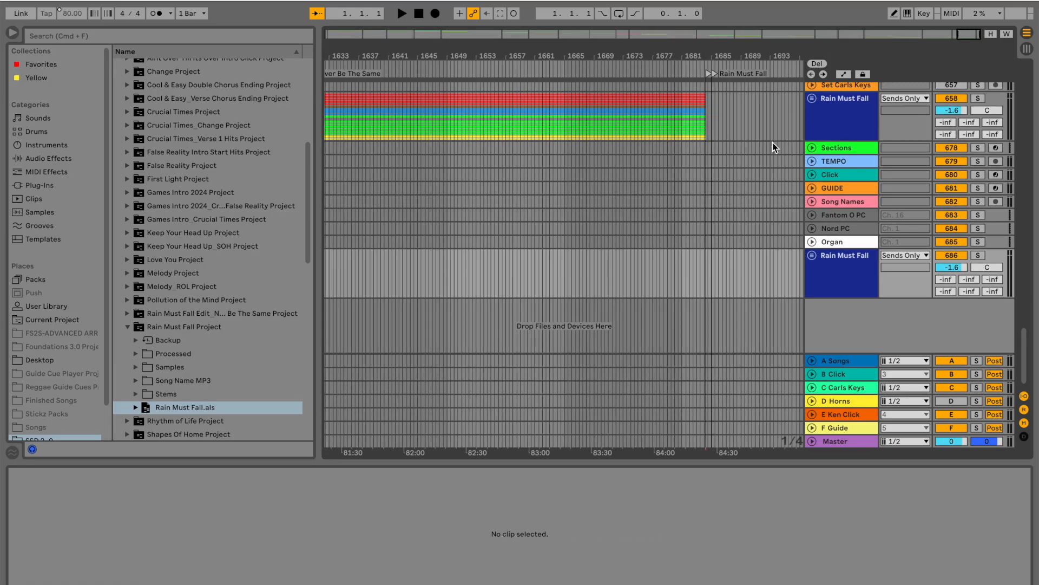
scroll(729, 140, "up", 3)
left_click(565, 151)
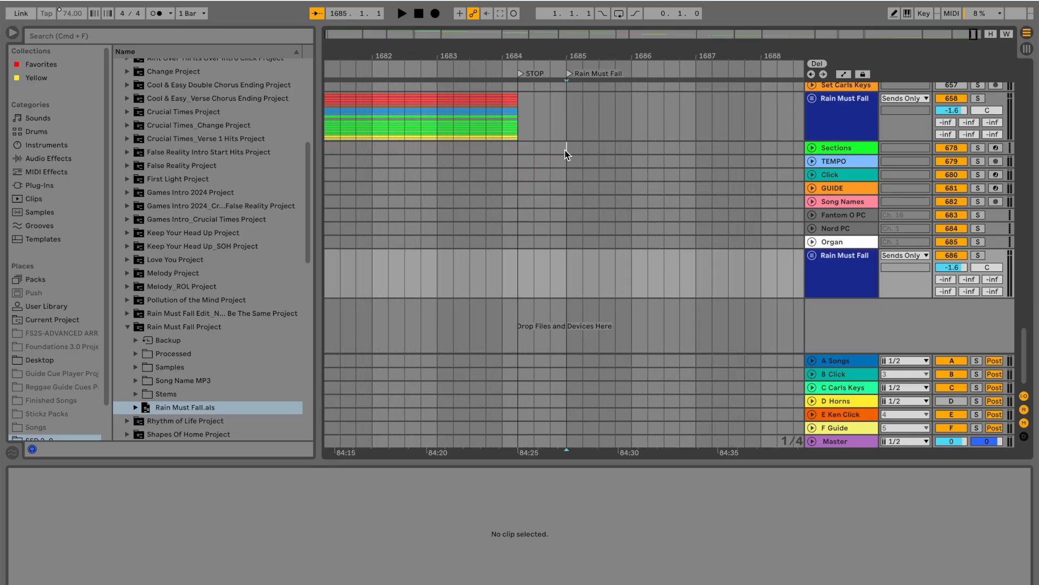
key("super+v")
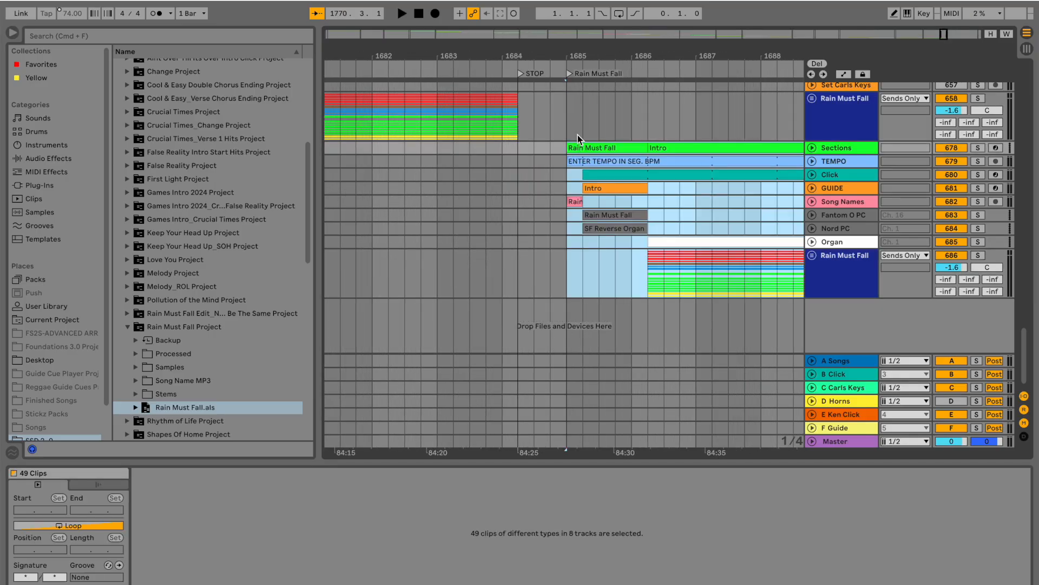
Cut the full length of the song's clips from the imported Sections, TEMPO and Click tracks.
left_click(577, 134)
left_click(577, 148)
scroll(577, 148, "down", 5)
scroll(669, 165, "right", 10)
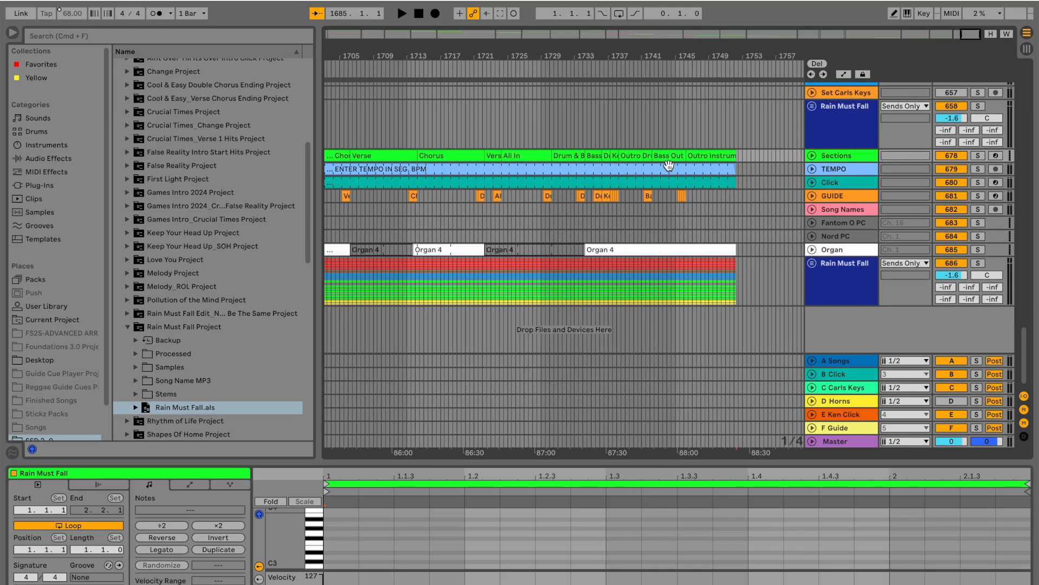
left_click(752, 184, "shift")
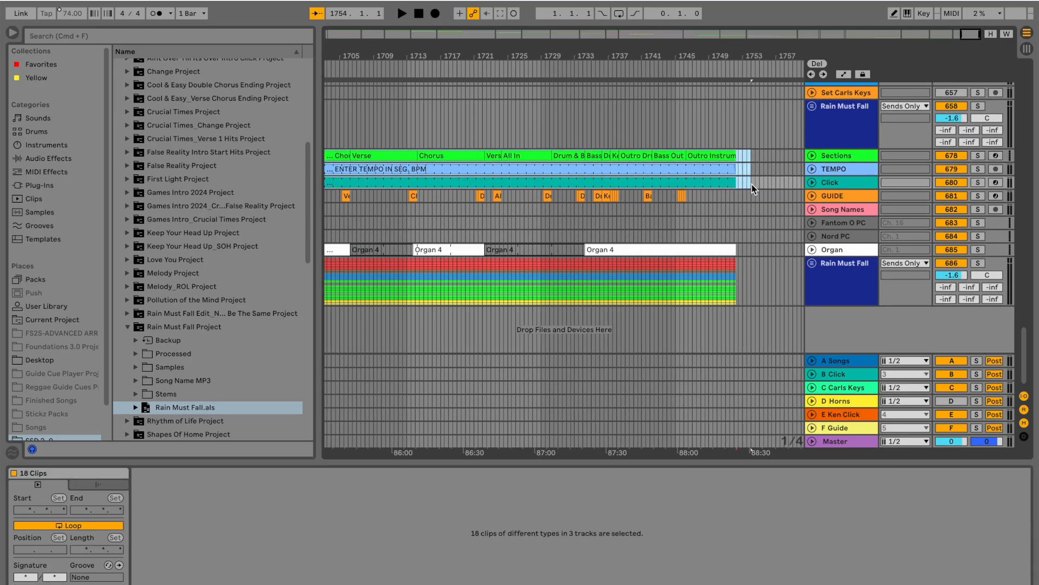
key("super+x")
Paste the cut clips at bar 1685 from the main Sections track downward and copy the Click clips onto Ken Click.
scroll(752, 184, "up", 20)
scroll(752, 184, "left", 15)
scroll(752, 184, "right", 7)
left_click_drag(465, 41, 420, 86)
left_click(425, 87)
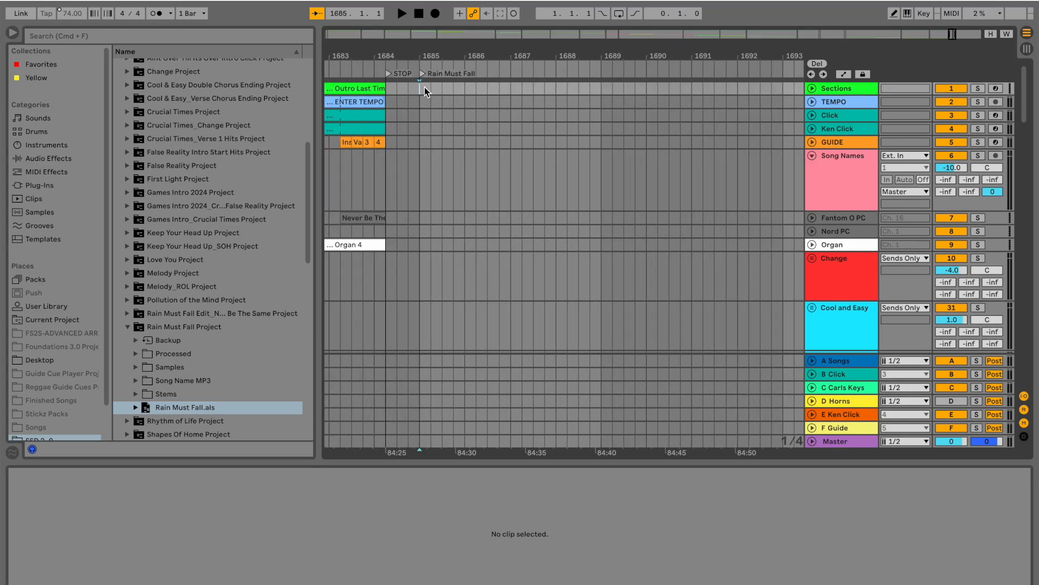
key("super+v")
left_click_drag(445, 112, 445, 128)
Cut the song's clips from the imported GUIDE, Song Names, Fantom O PC, Nord PC and Organ tracks.
scroll(477, 162, "down", 10)
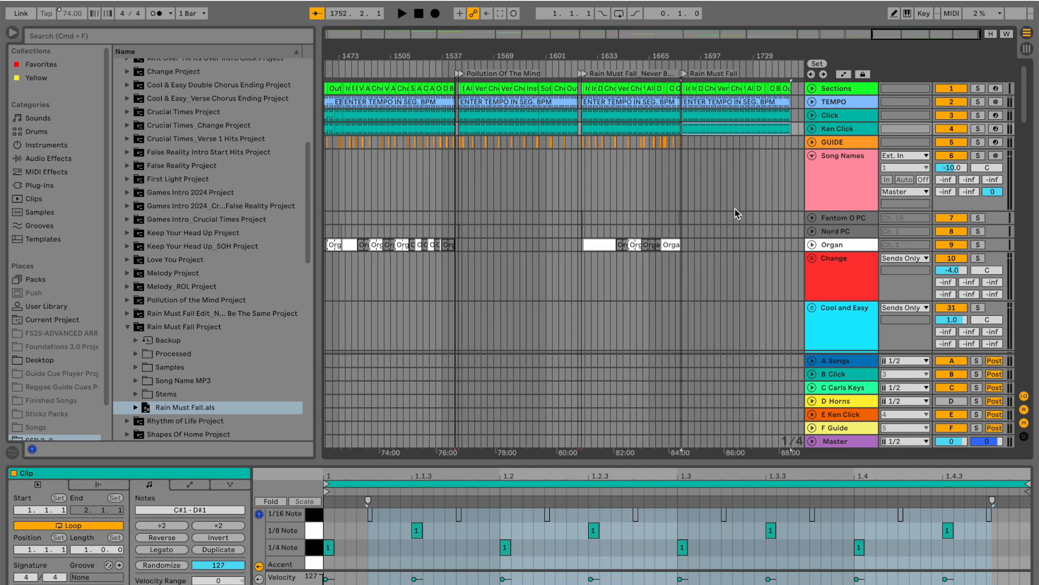
scroll(737, 213, "down", 20)
scroll(698, 217, "up", 8)
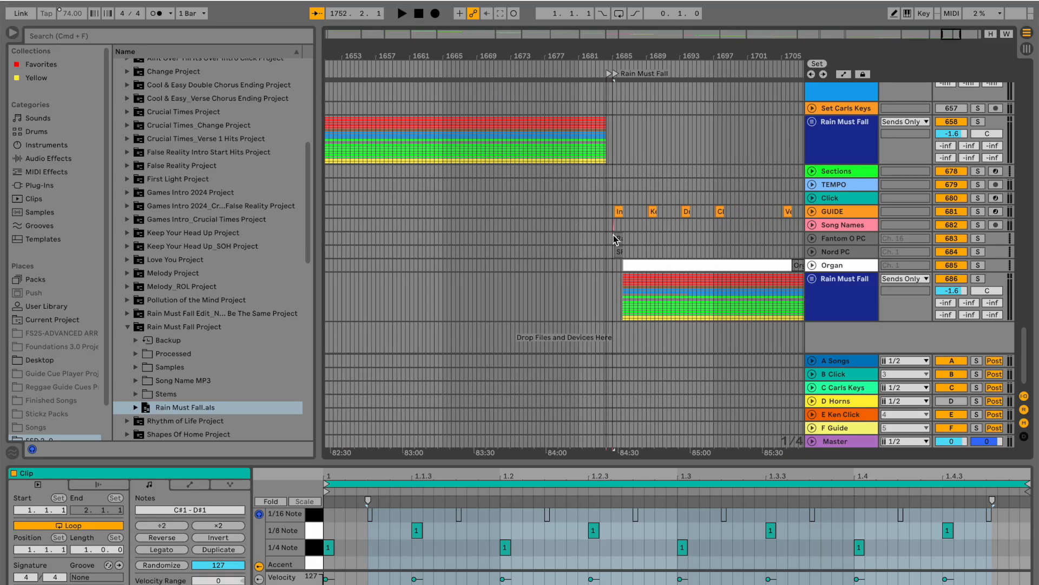
left_click(616, 212)
scroll(657, 266, "down", 2)
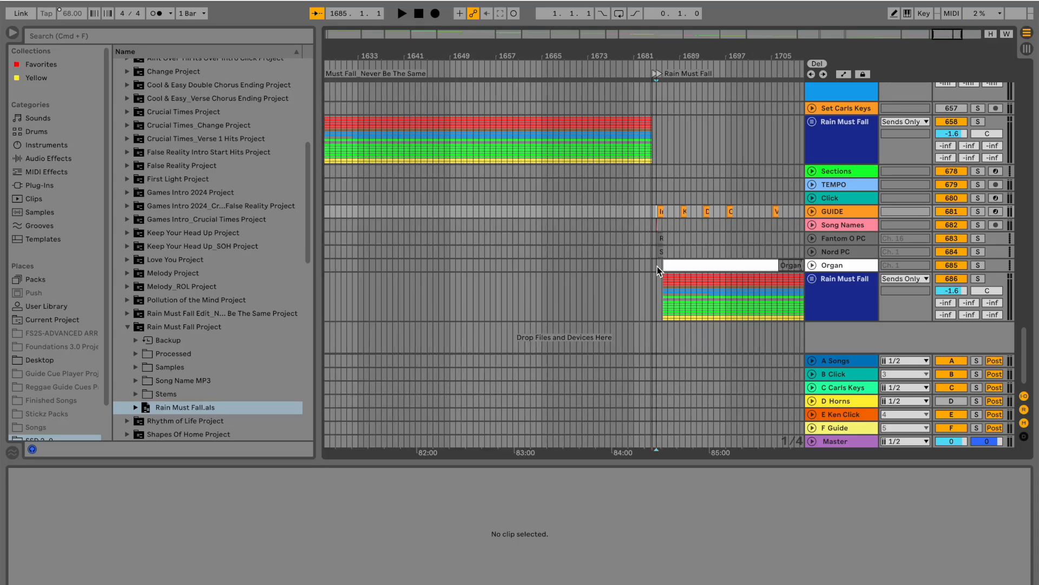
scroll(657, 266, "down", 3)
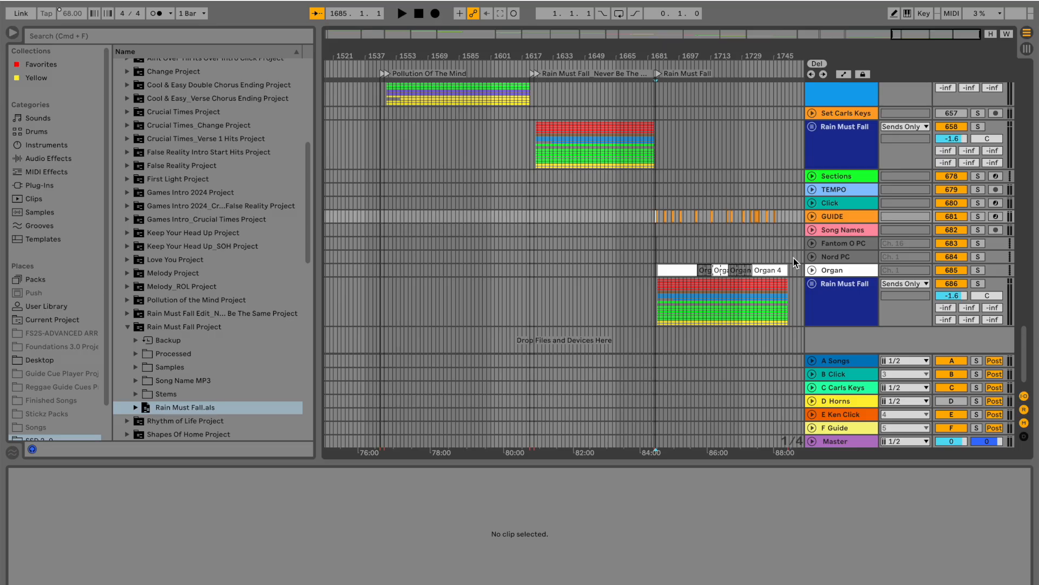
left_click(795, 269, "shift")
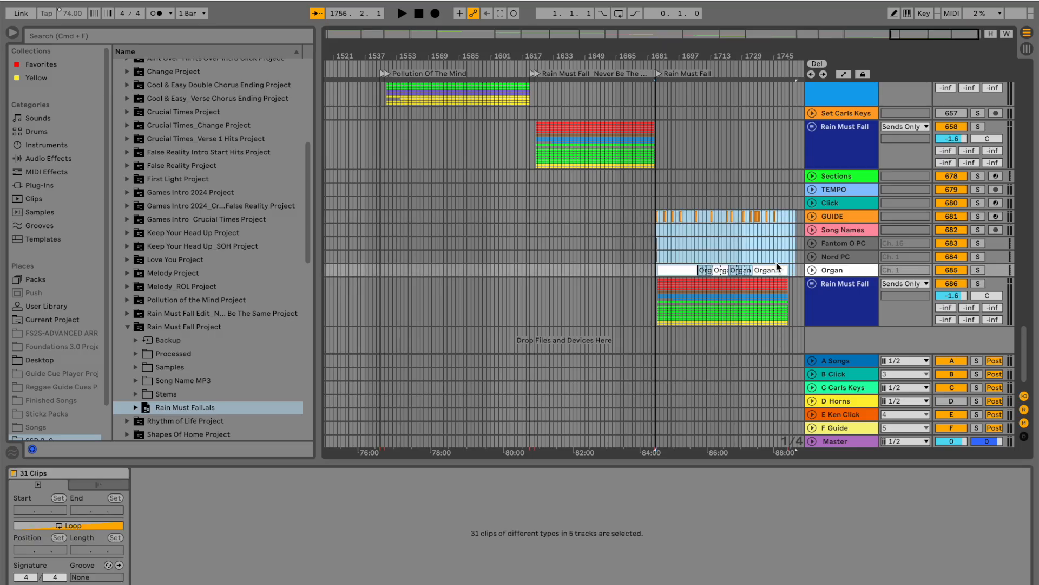
key("Delete")
Paste the cut clips at bar 1685 on the main GUIDE through Organ tracks.
scroll(693, 314, "up", 15)
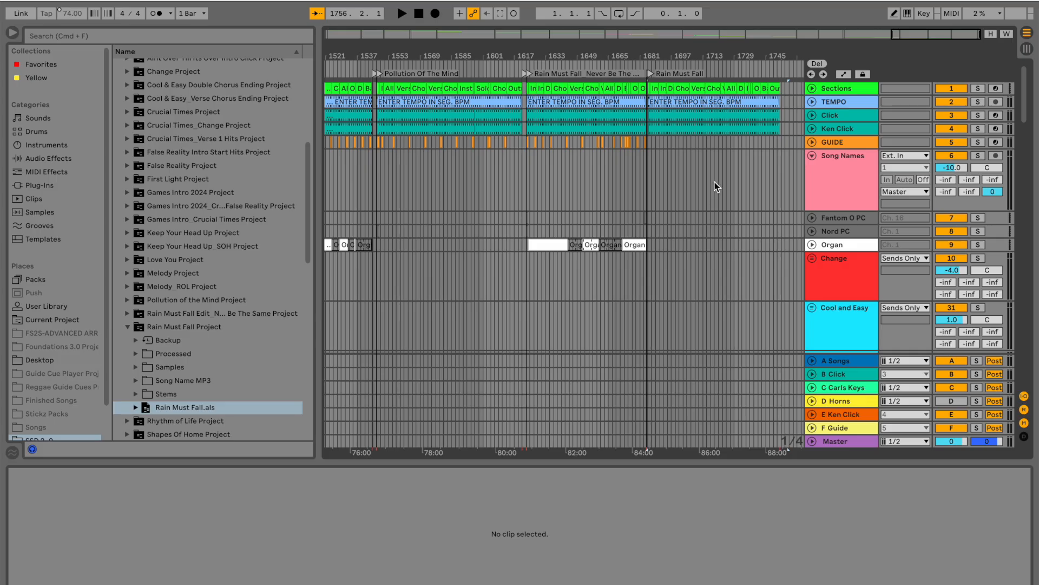
scroll(686, 151, "up", 5)
scroll(545, 159, "up", 5)
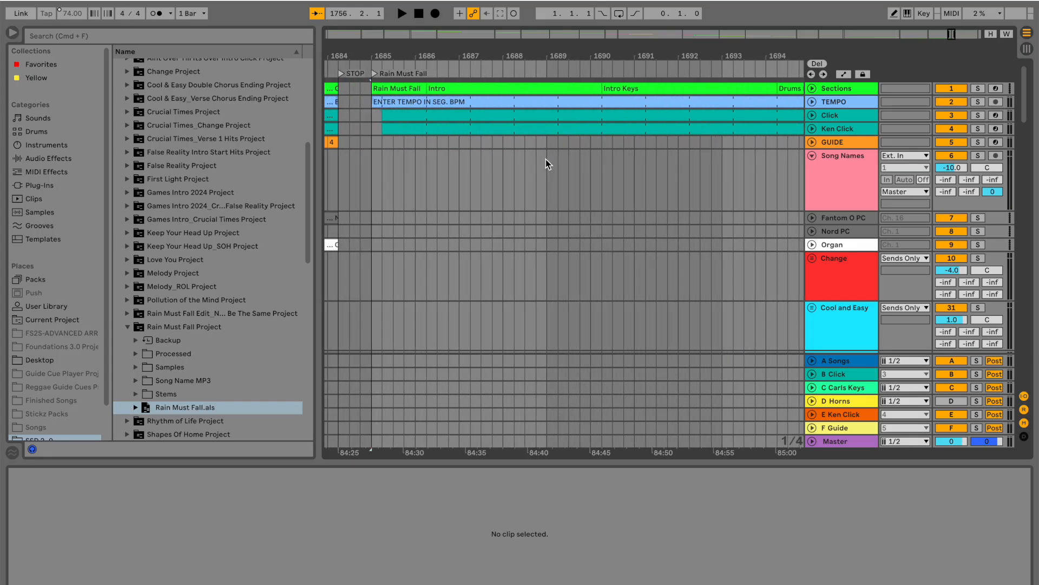
key("super+z")
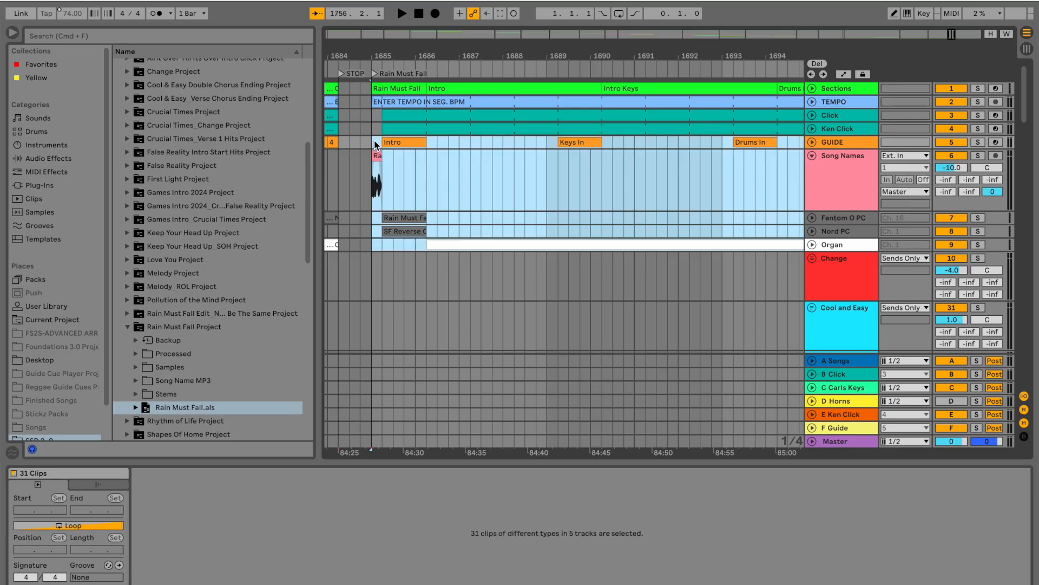
left_click(473, 267)
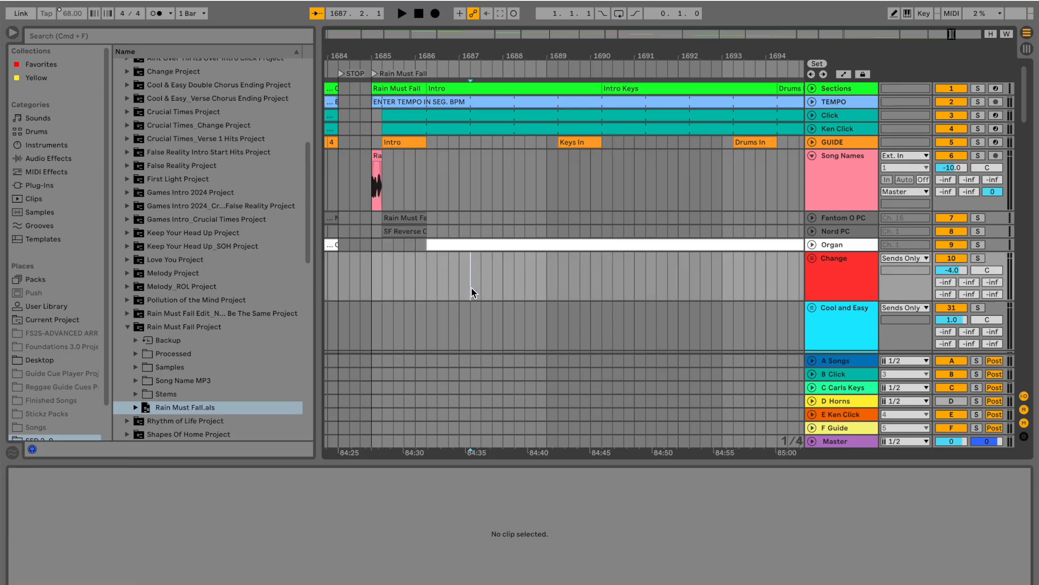
Add a locator named STOP where the Rain Must Fall clips end, at 1752.2.1.
scroll(472, 287, "down", 5)
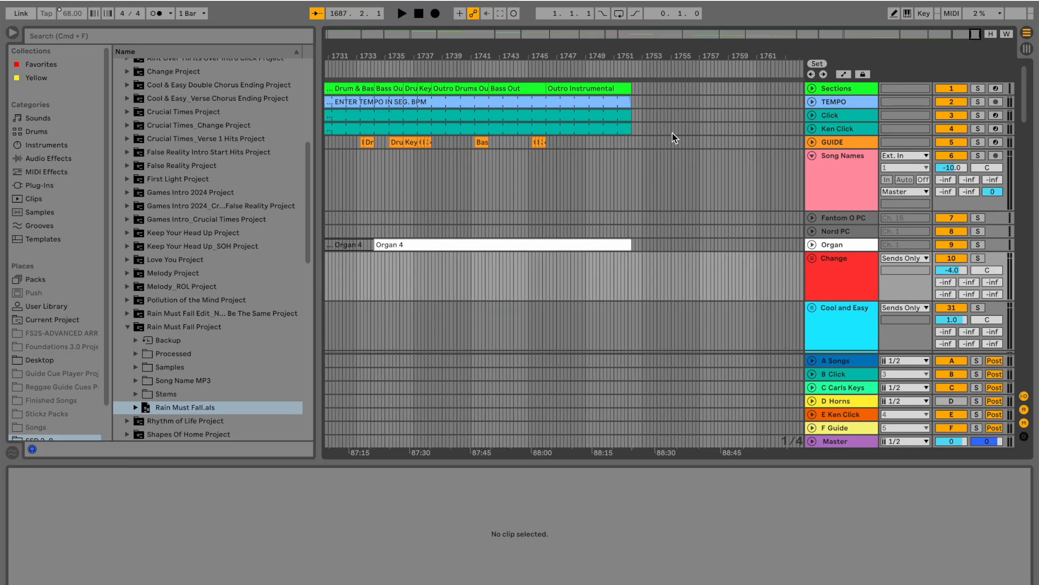
scroll(641, 157, "up", 5)
right_click(593, 69)
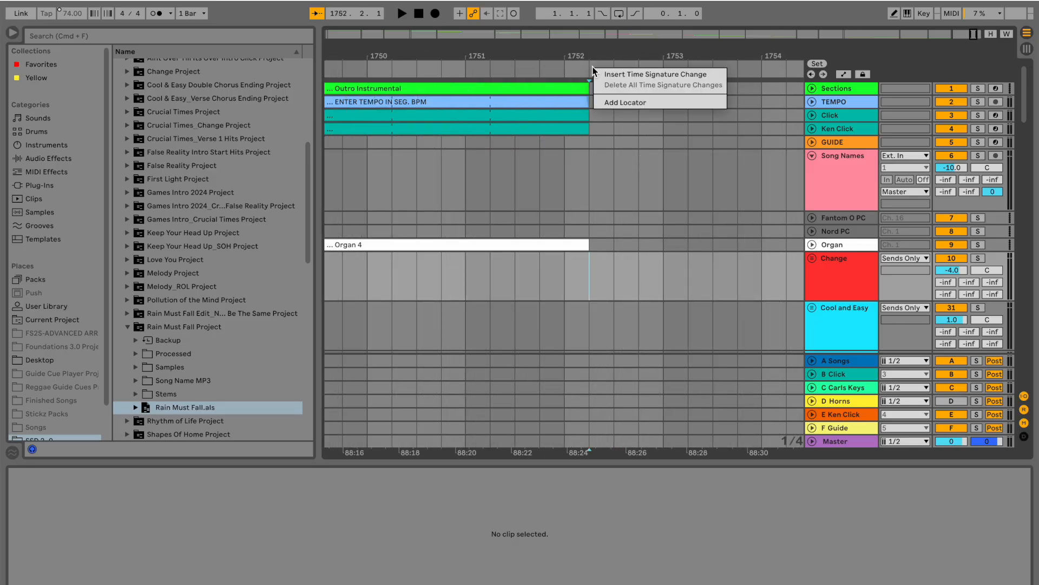
left_click(610, 102)
type("STOP")
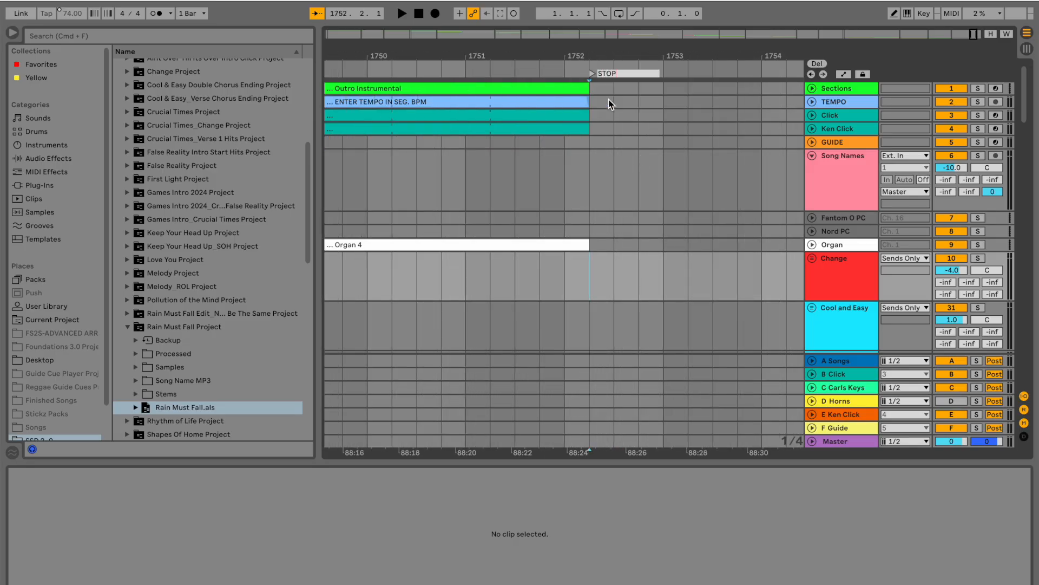
key("Return")
Play from the Rain Must Fall locator and turn off warping for the song's clip on the Song Names track.
scroll(618, 174, "down", 5)
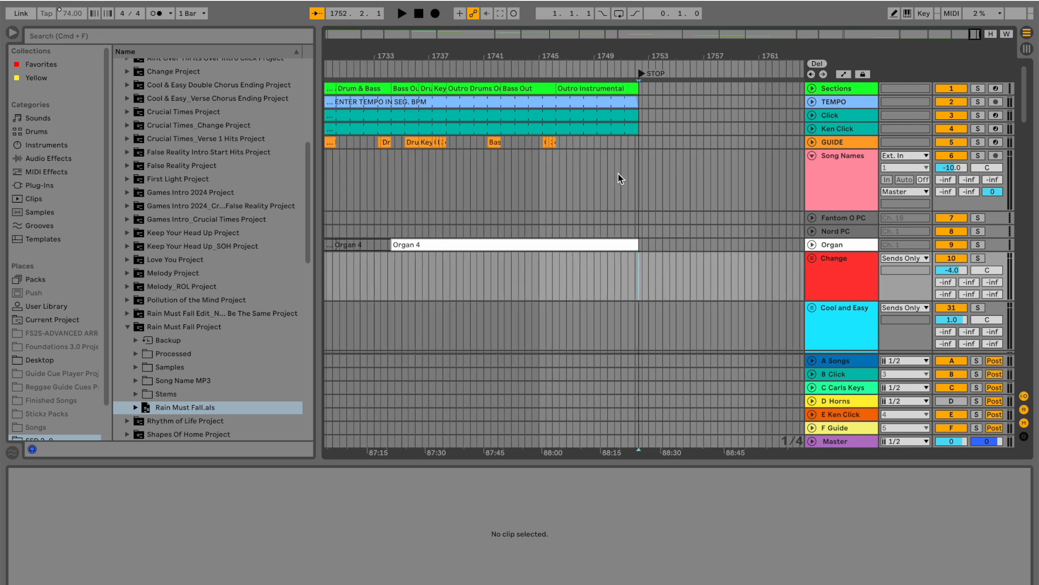
scroll(538, 192, "up", 5)
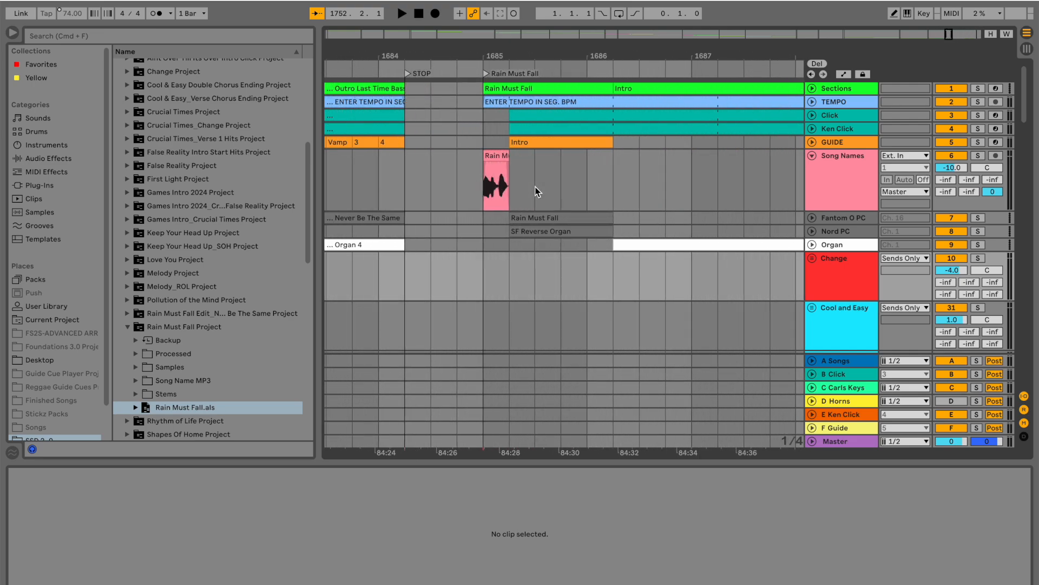
left_click(485, 72)
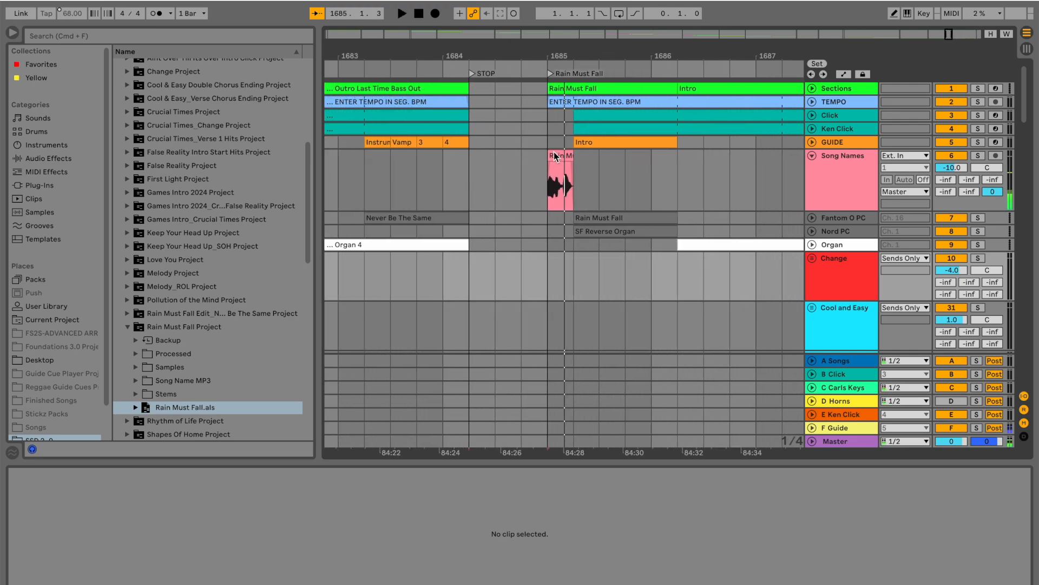
left_click(555, 153)
left_click(150, 497)
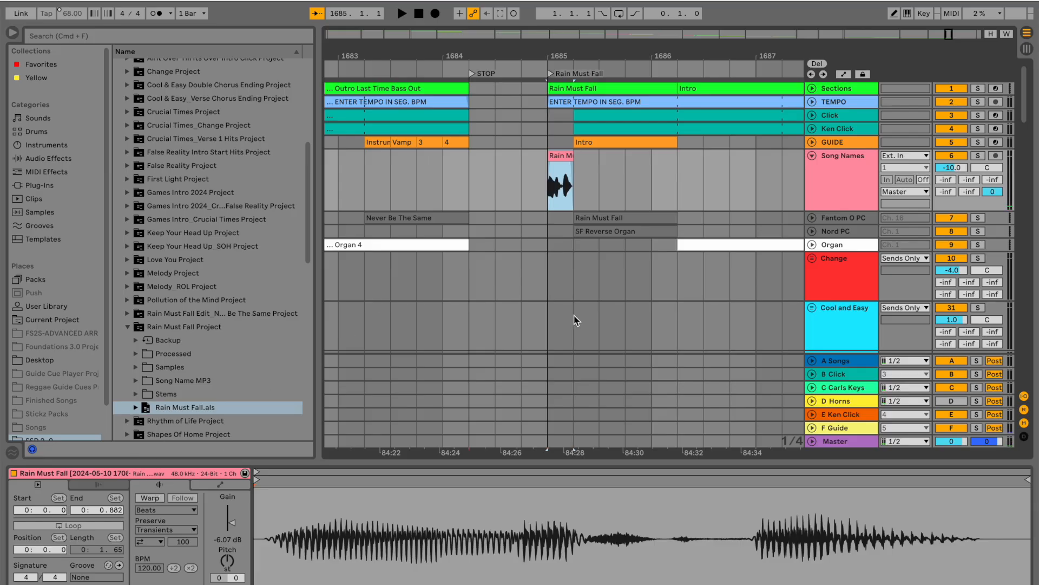
Turn warping back on for the Rain Must Fall clip on the Song Names track and play the start of the song.
left_click(605, 360)
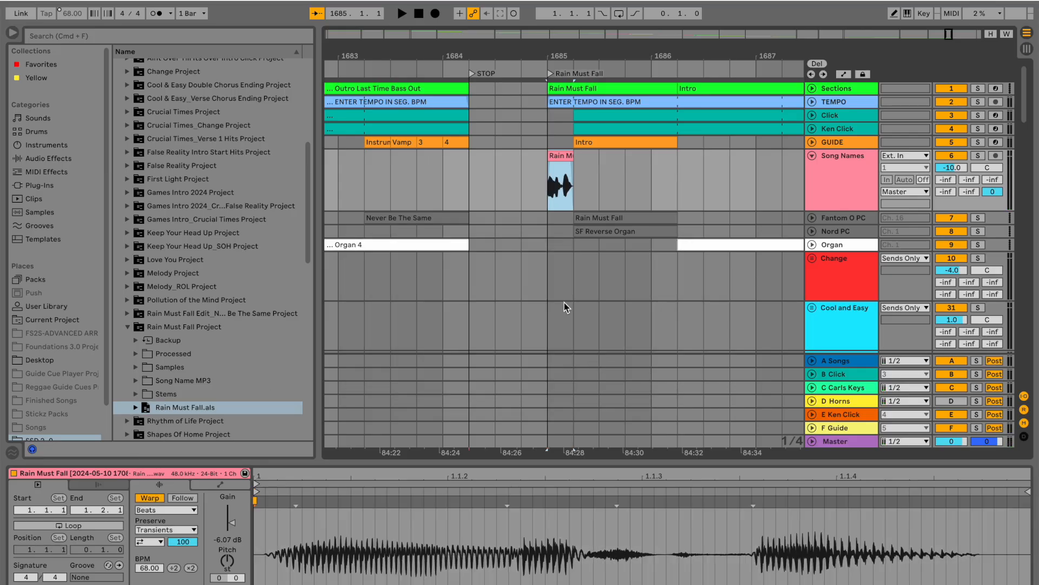
key("space")
key("space")
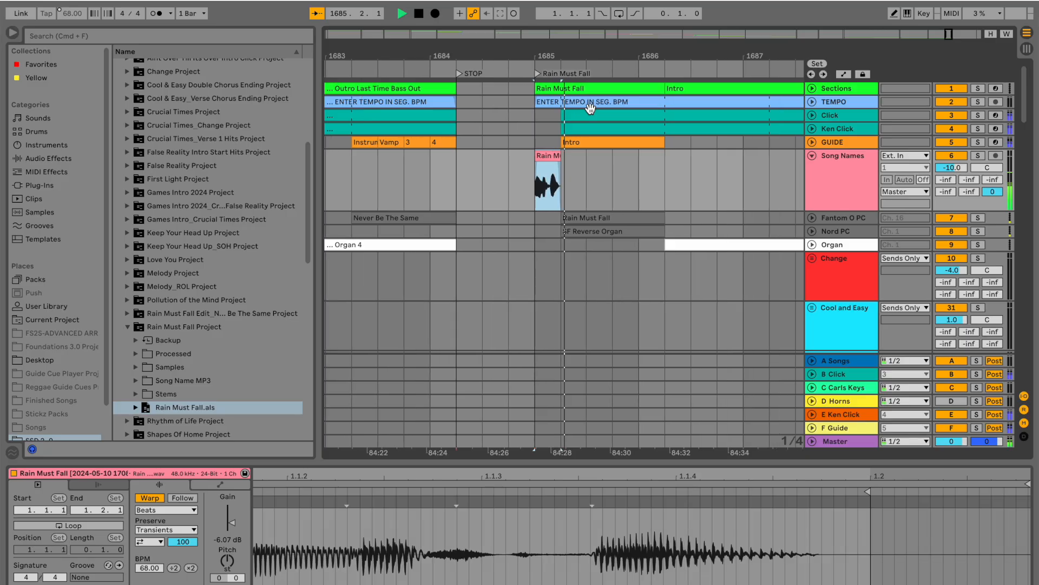
Delete the leftover imported tracks from Sections through Organ above the new Rain Must Fall group.
scroll(543, 154, "down", 20)
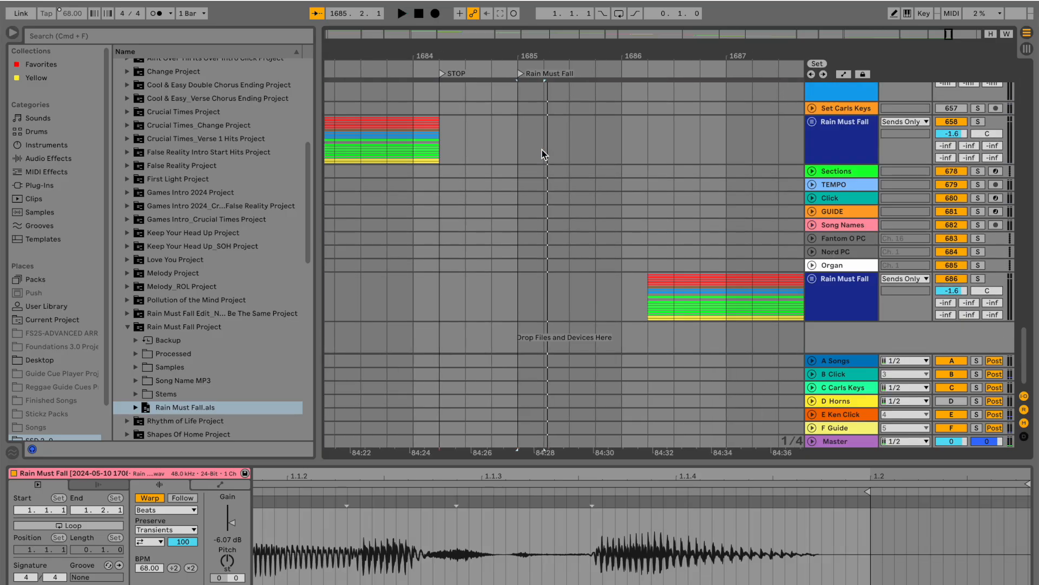
left_click(836, 172)
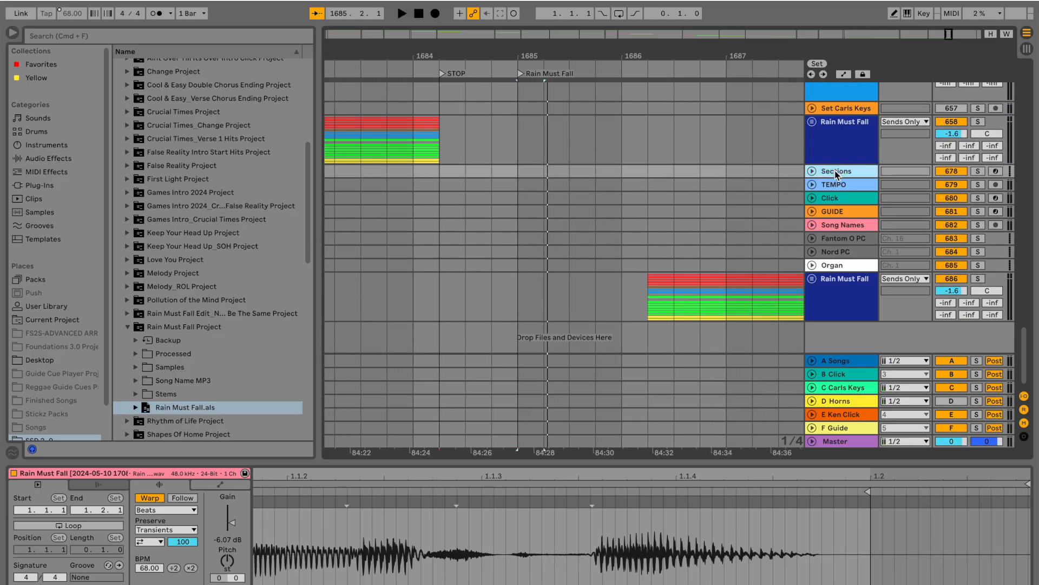
left_click(834, 267, "shift")
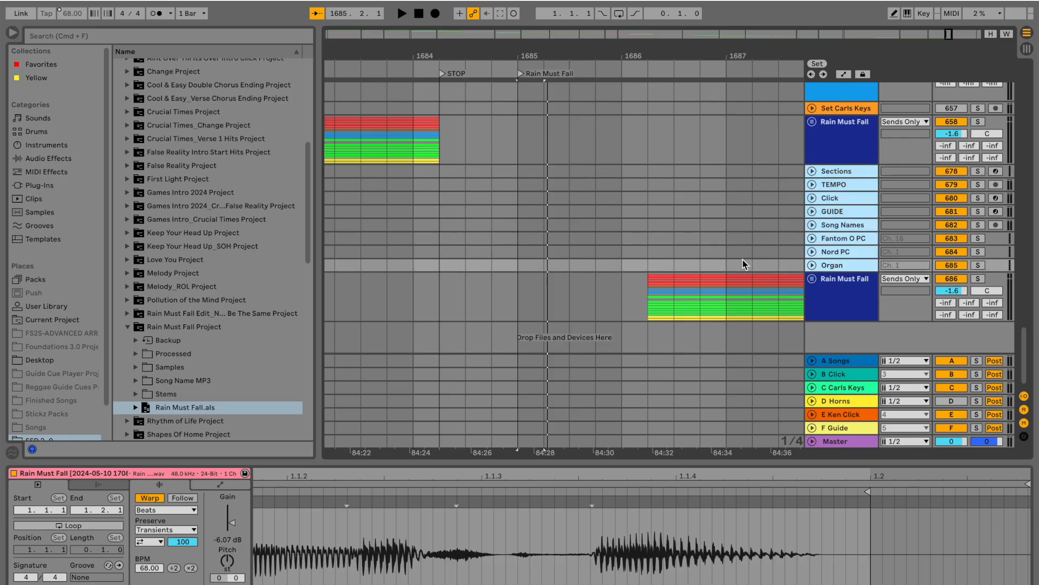
key("Delete")
scroll(725, 254, "down", 5)
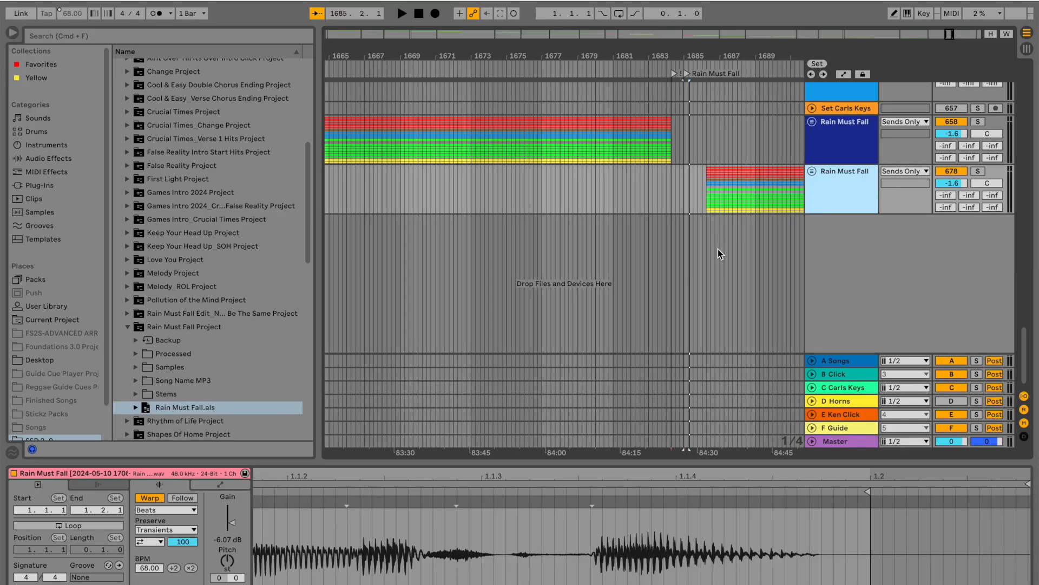
left_click(717, 250)
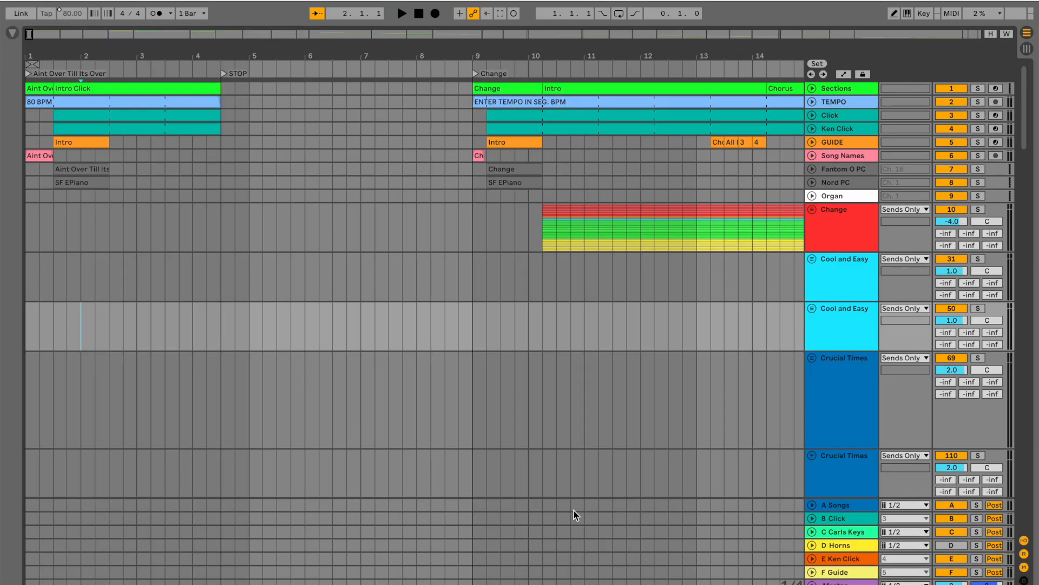
Look over the full live set's timeline and its song groups from the first song to the last.
scroll(349, 330, "down", 10)
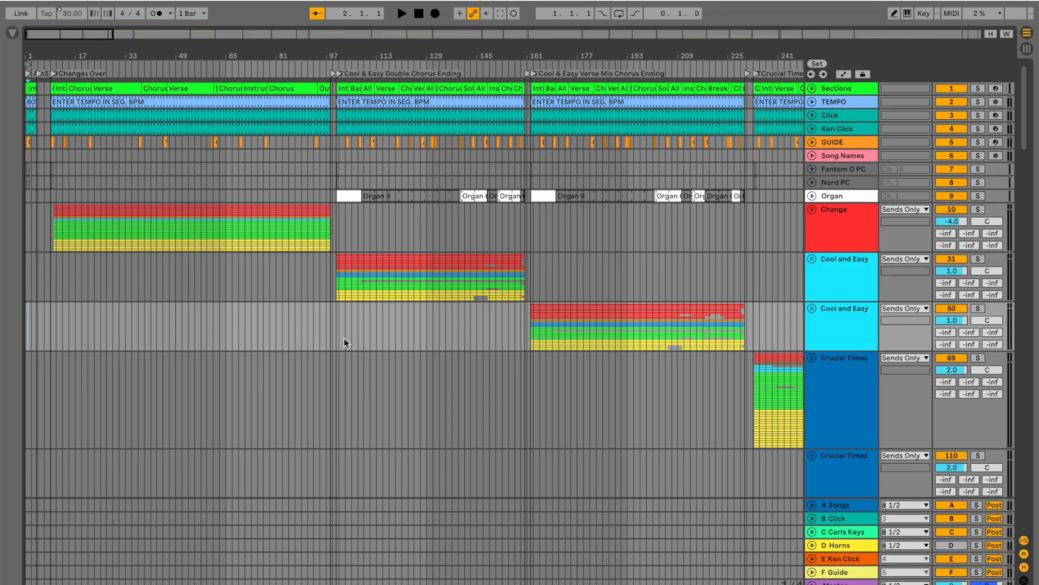
scroll(343, 338, "down", 10)
scroll(343, 338, "down", 20)
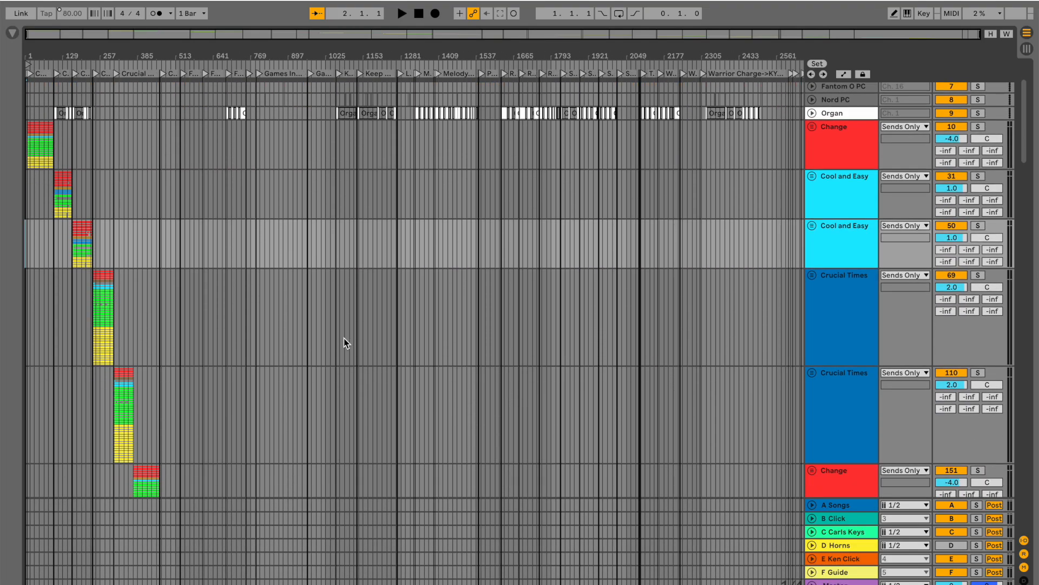
scroll(343, 337, "down", 20)
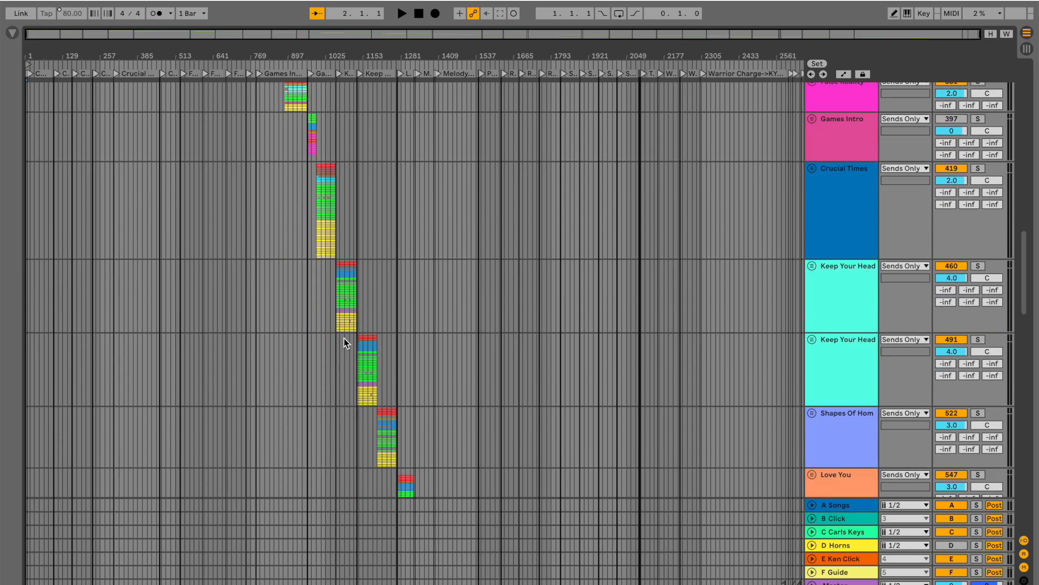
scroll(343, 337, "down", 5)
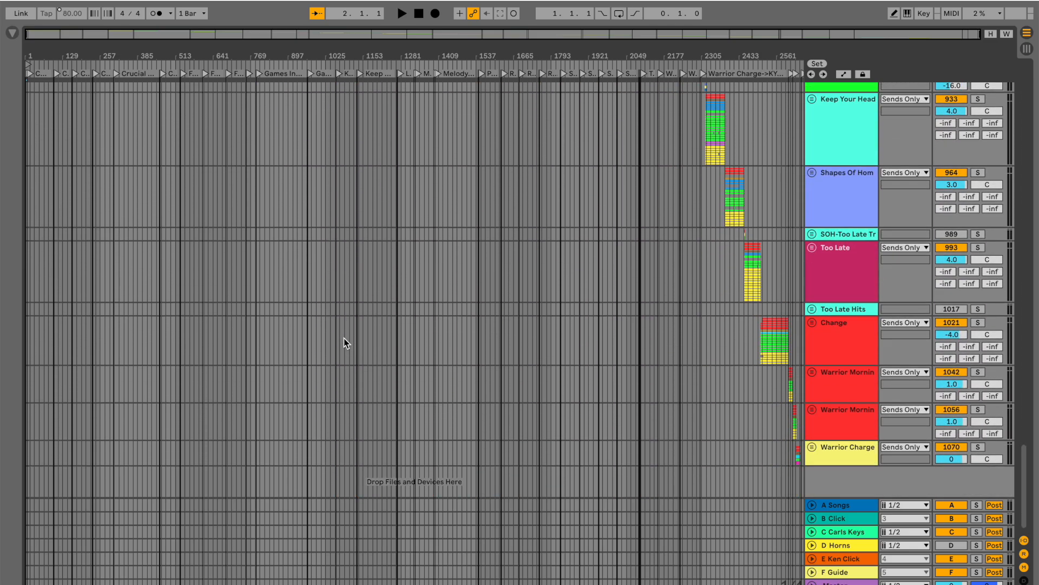
scroll(694, 355, "up", 8)
scroll(693, 356, "up", 20)
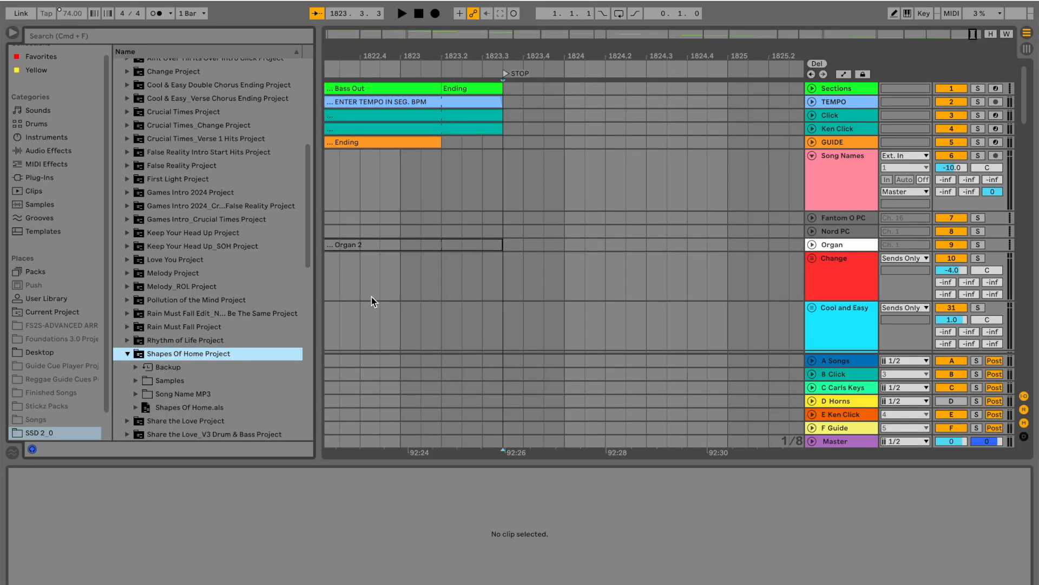
Import Shapes Of Home.als from the Shapes Of Home Project folder below the ROL group.
scroll(372, 301, "down", 20)
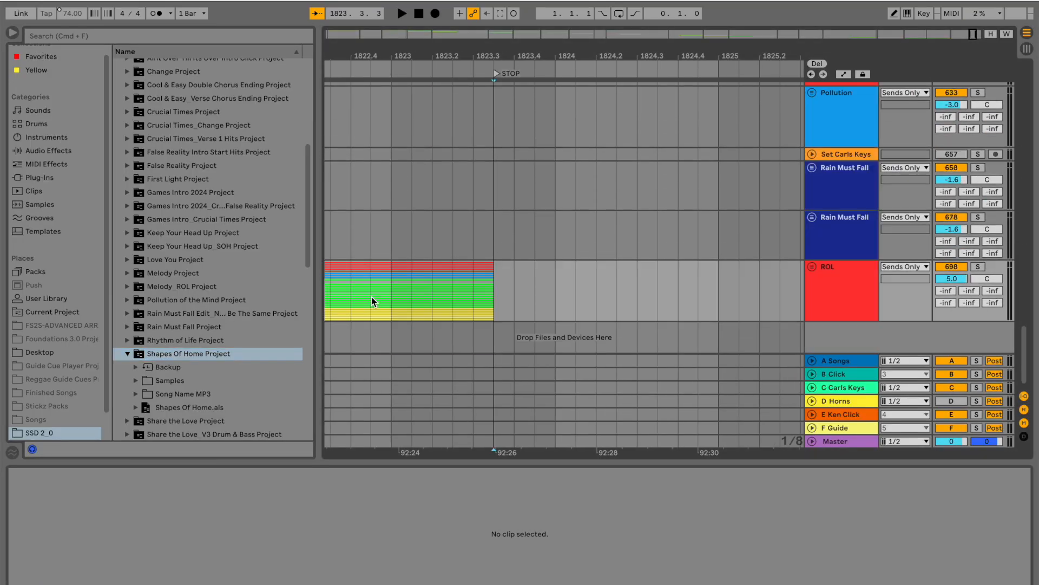
left_click(142, 407)
left_click_drag(393, 367, 443, 331)
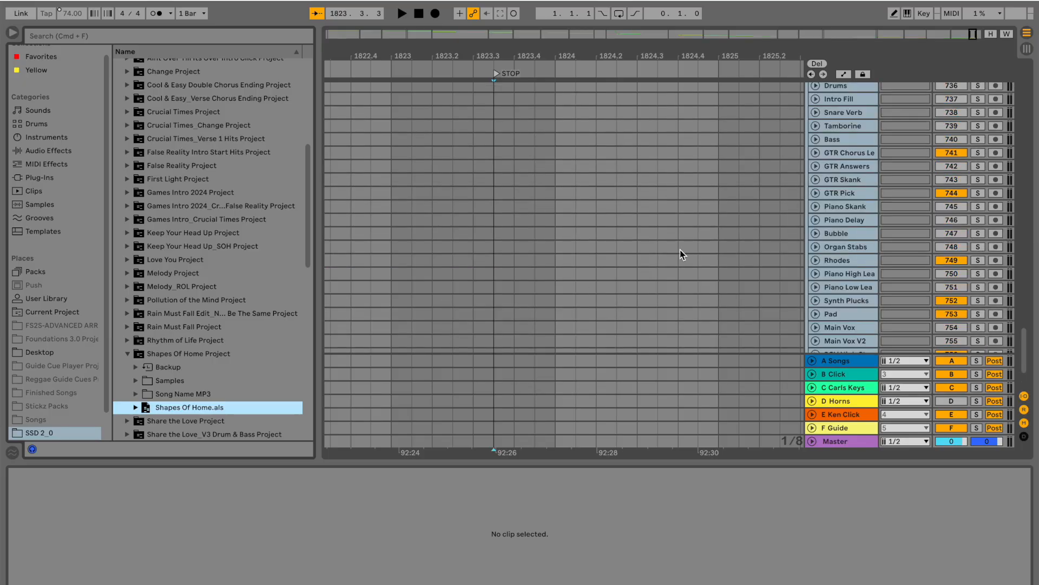
Cut all Shapes Of Home clips from the start of the imported Sections through Shapes Of Home tracks.
key("w")
left_click_drag(346, 125, 284, 274)
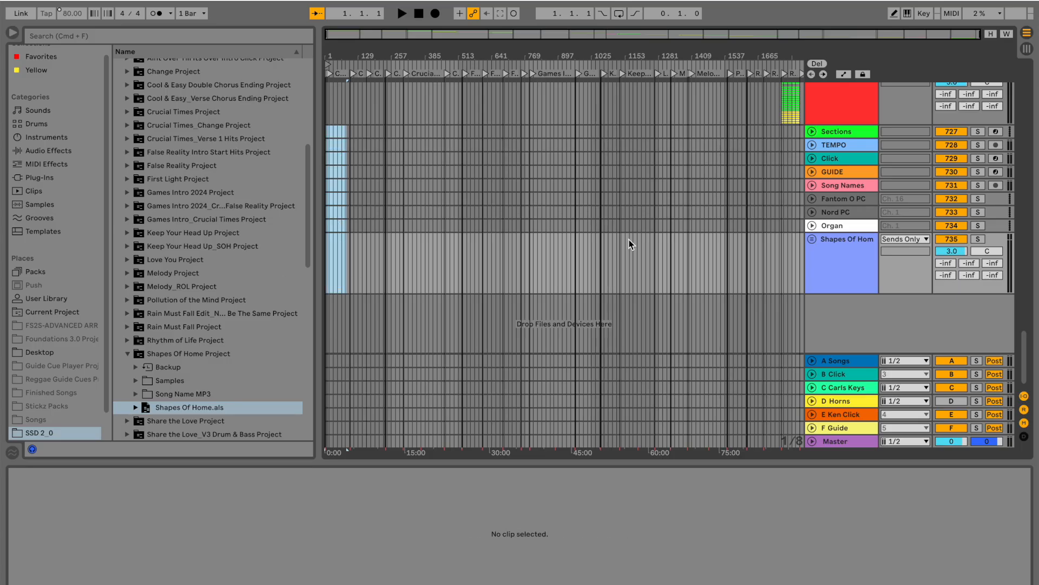
key("w")
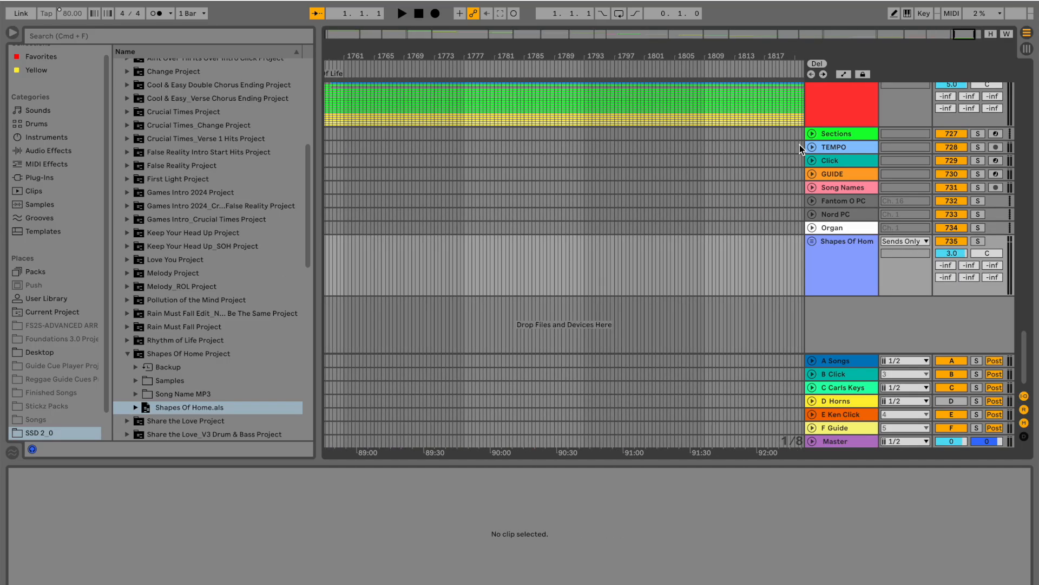
Add a locator named Shapes Of Home at bar 1825, after the last STOP locator.
scroll(688, 170, "up", 20)
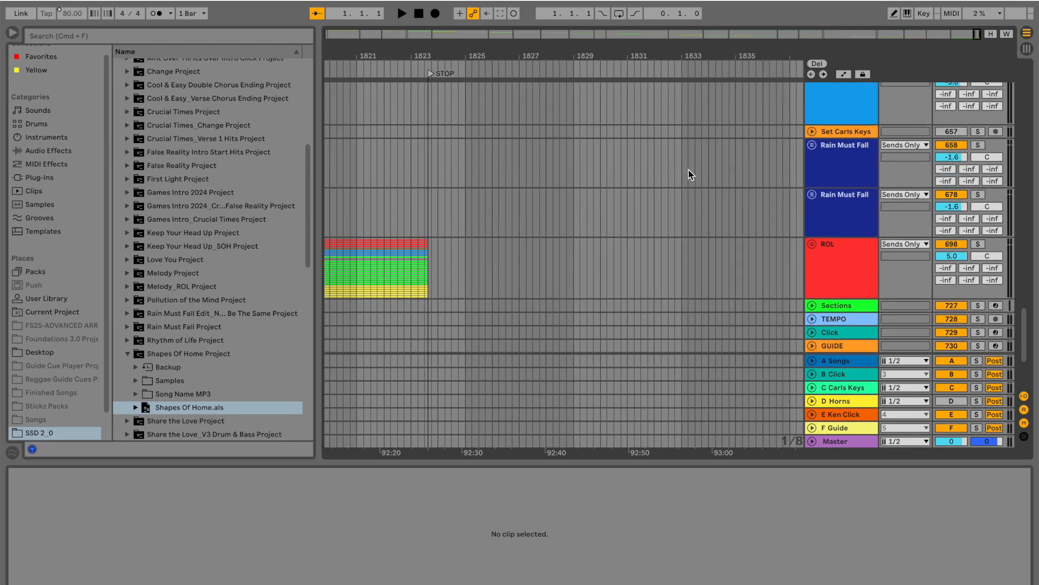
scroll(536, 130, "right", 3)
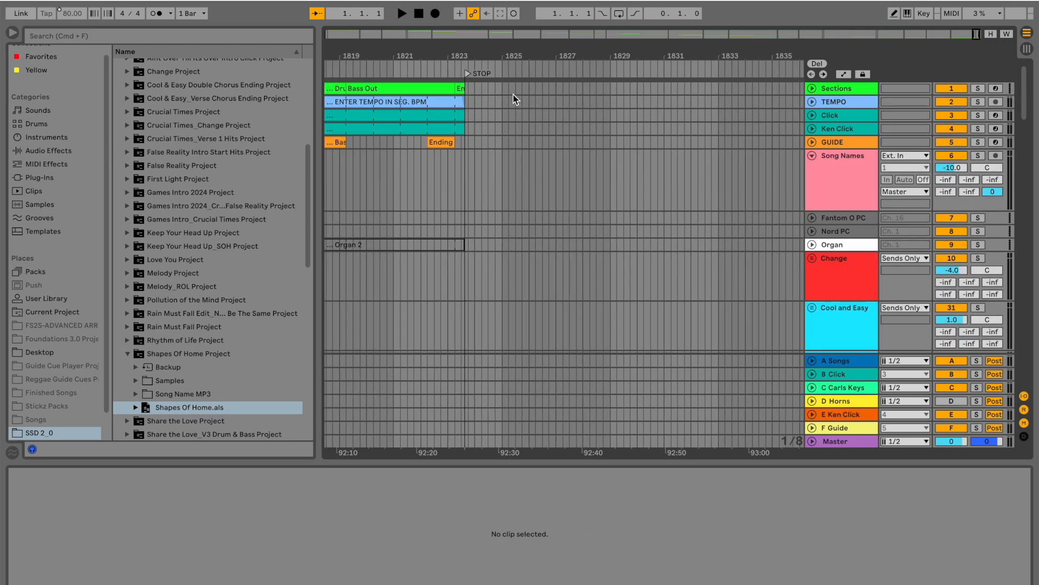
right_click(505, 75)
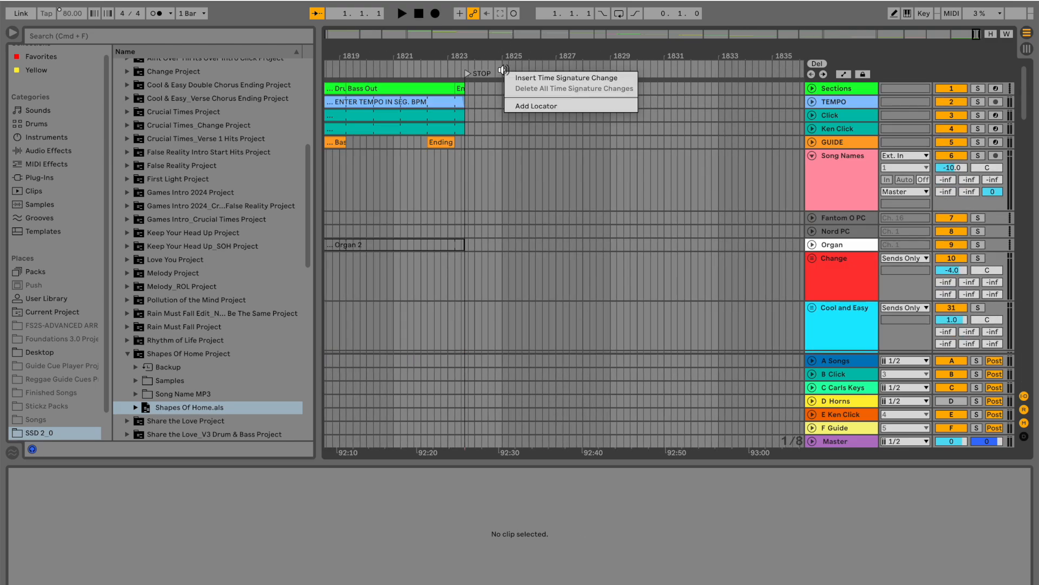
left_click(536, 106)
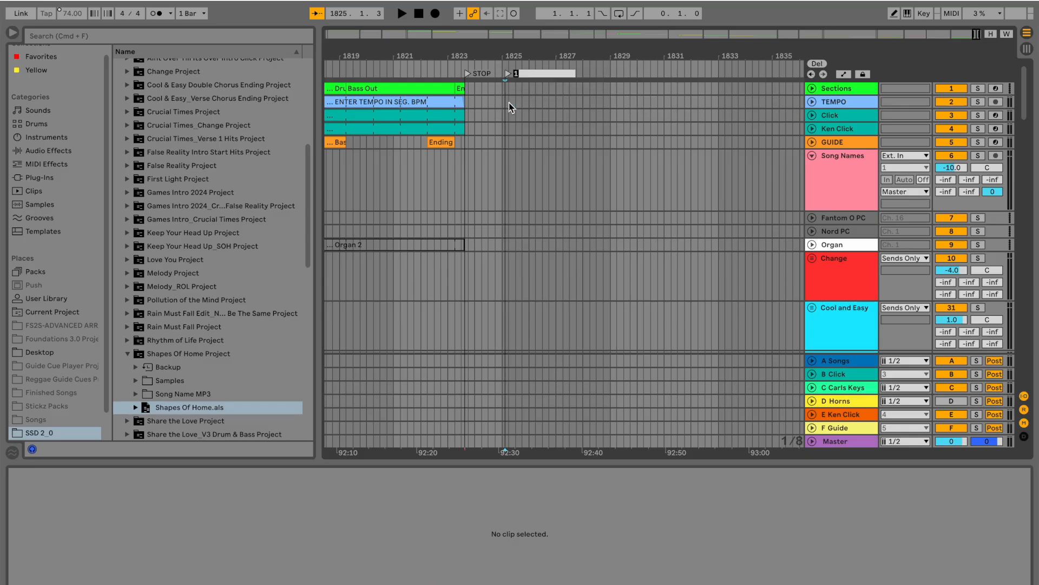
type("s Of Home")
key("Return")
scroll(496, 103, "up", 5)
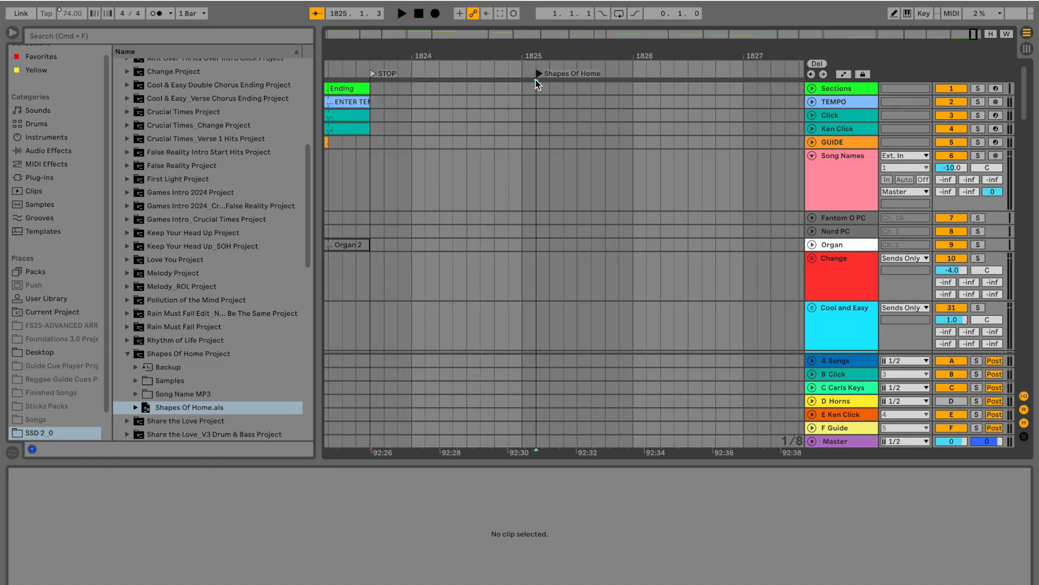
left_click_drag(535, 72, 519, 74)
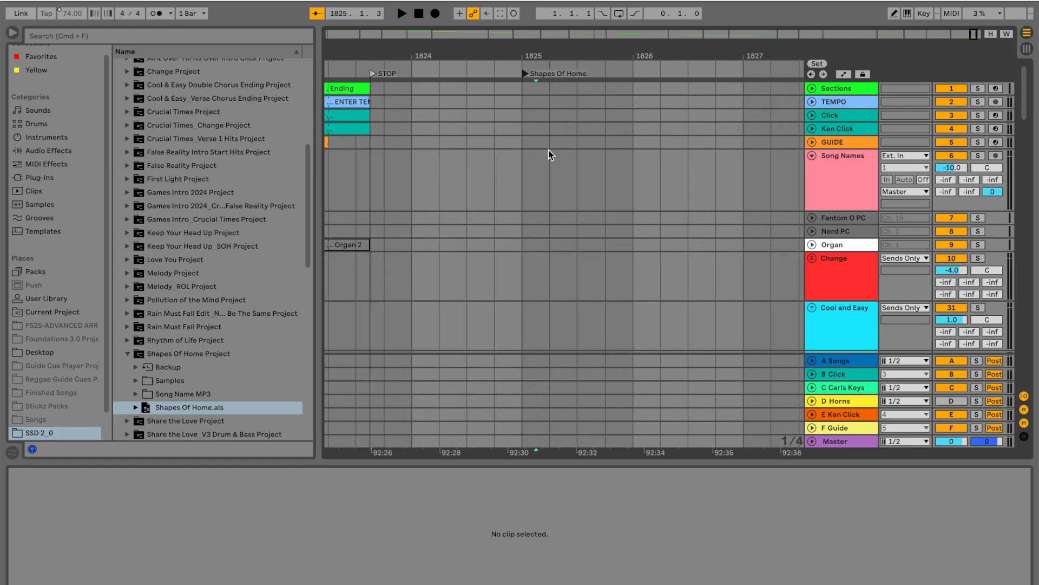
Paste the cut song clips at bar 1825, starting on the imported Sections track.
scroll(548, 150, "down", 20)
left_click(521, 157)
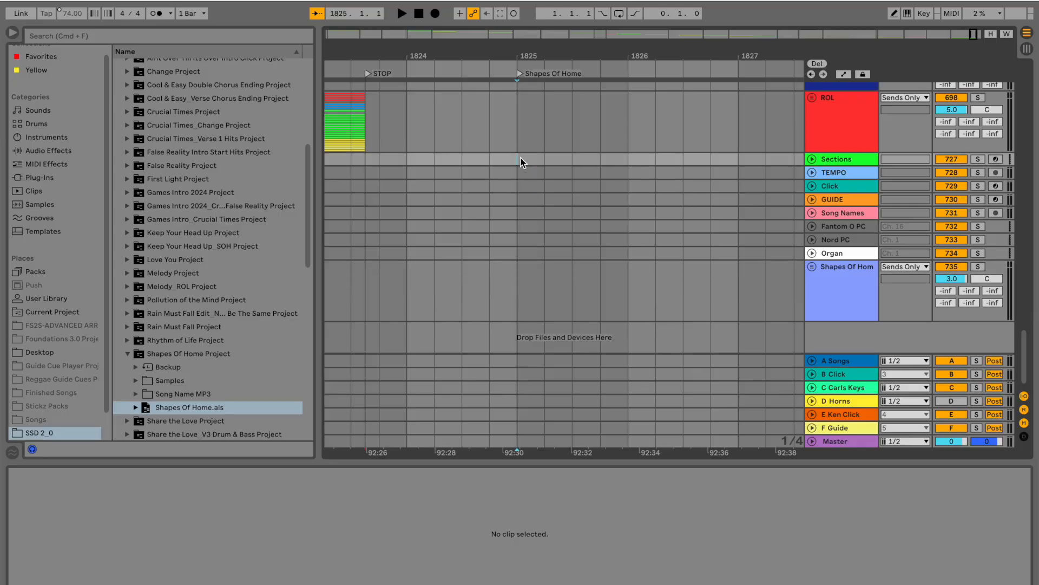
key("super+v")
Copy all Shapes Of Home clips on the imported Sections, TEMPO and Click tracks.
left_click(547, 159)
scroll(614, 222, "down", 5)
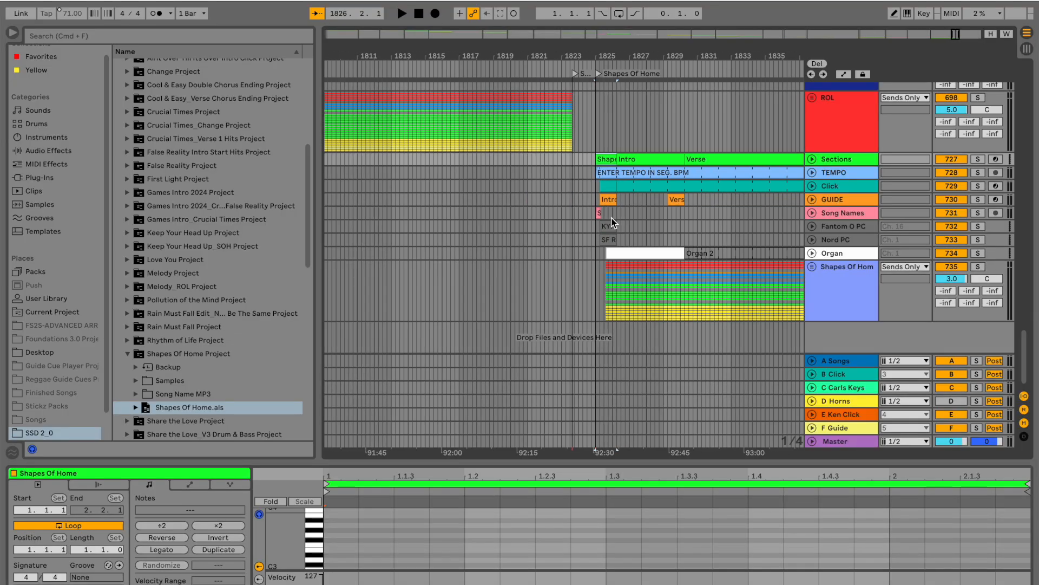
scroll(613, 222, "right", 10)
left_click(677, 191, "shift")
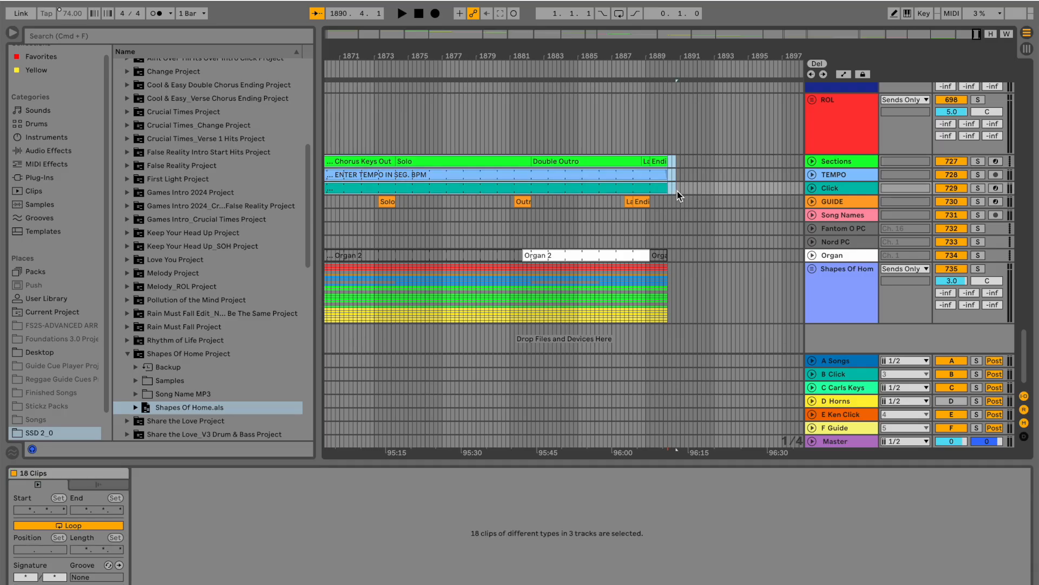
Paste the copied clips at bar 1825 on the main Sections, TEMPO and Click tracks.
scroll(676, 191, "up", 15)
scroll(676, 190, "left", 7)
scroll(676, 191, "left", 2)
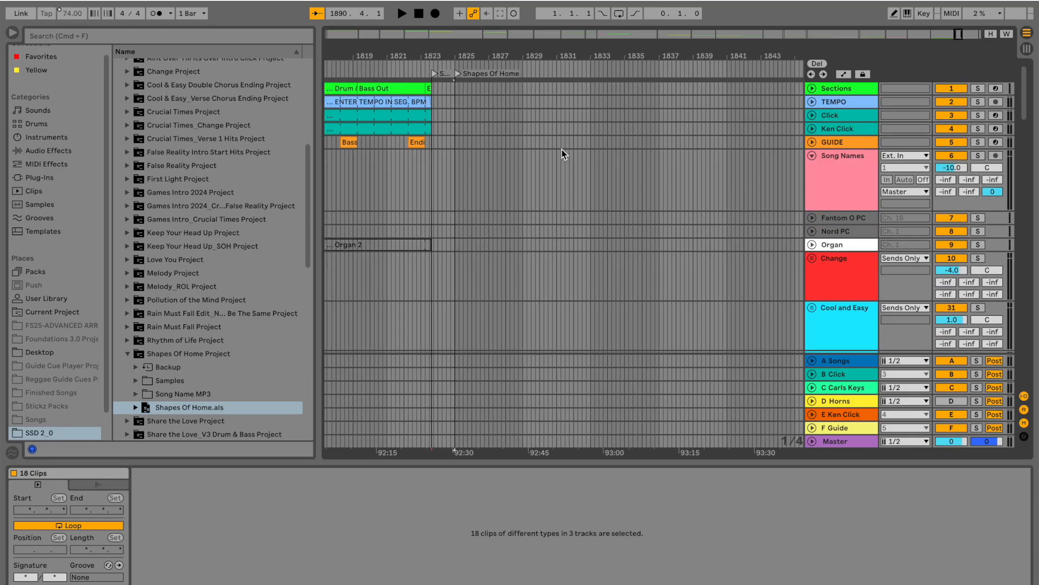
left_click(456, 89)
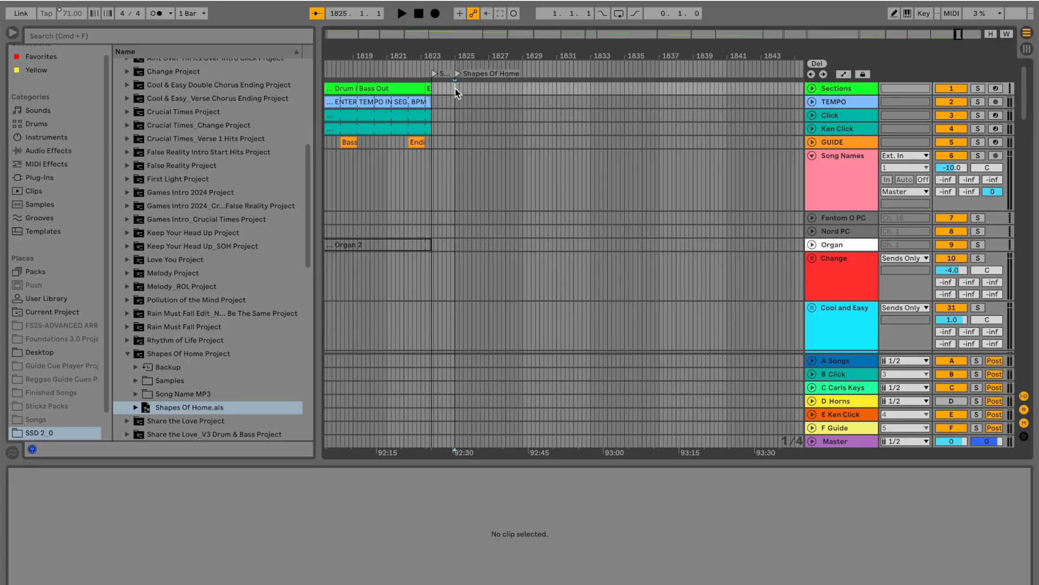
key("super+v")
Cut the Shapes Of Home clips from the imported GUIDE, Song Names, Fantom O PC, Nord PC and Organ tracks.
scroll(460, 102, "up", 8)
scroll(460, 177, "down", 7)
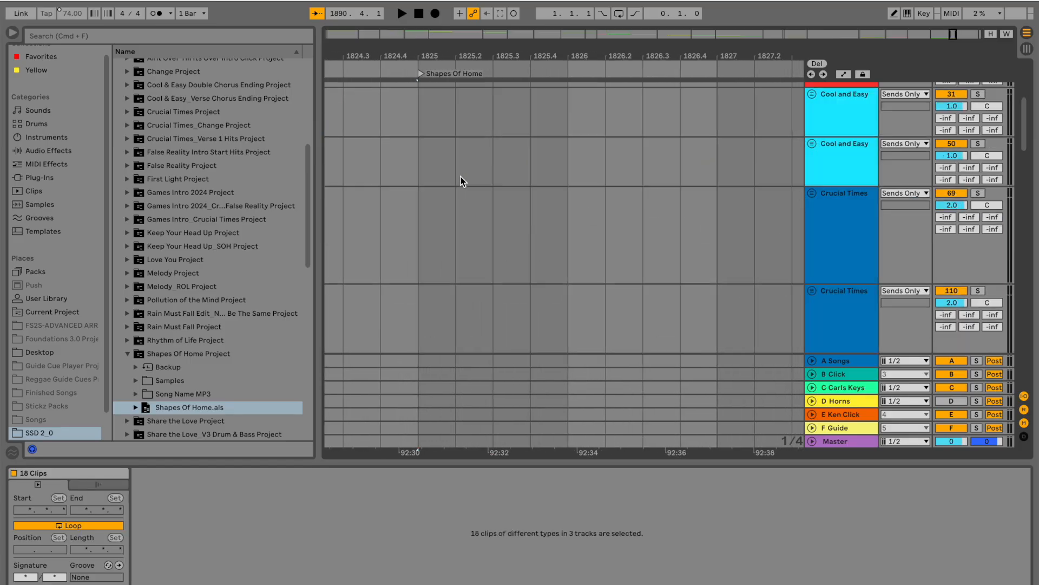
scroll(460, 177, "down", 15)
left_click(418, 198)
scroll(481, 232, "down", 8)
scroll(481, 233, "down", 6)
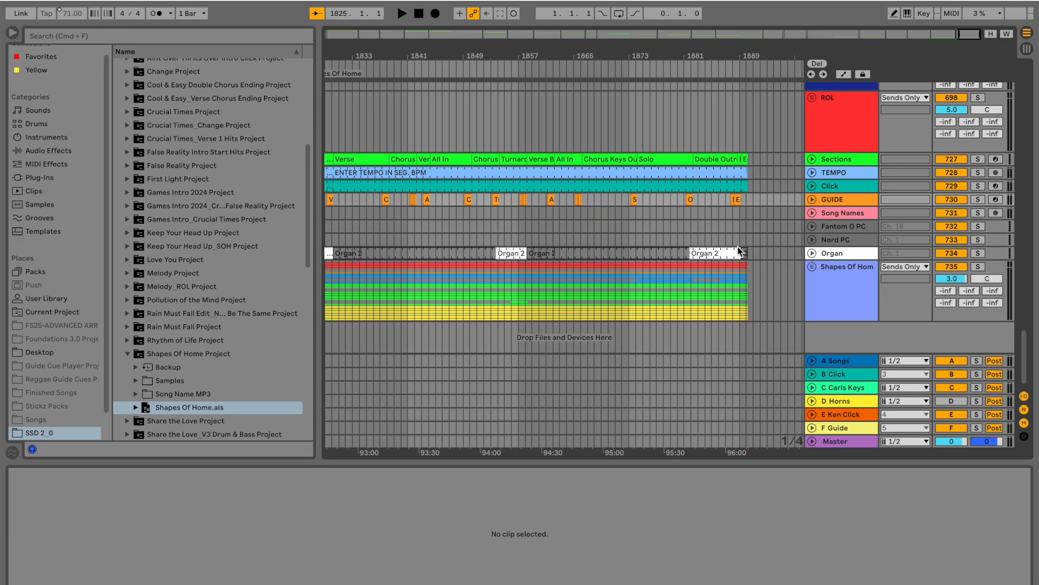
left_click(758, 254, "shift")
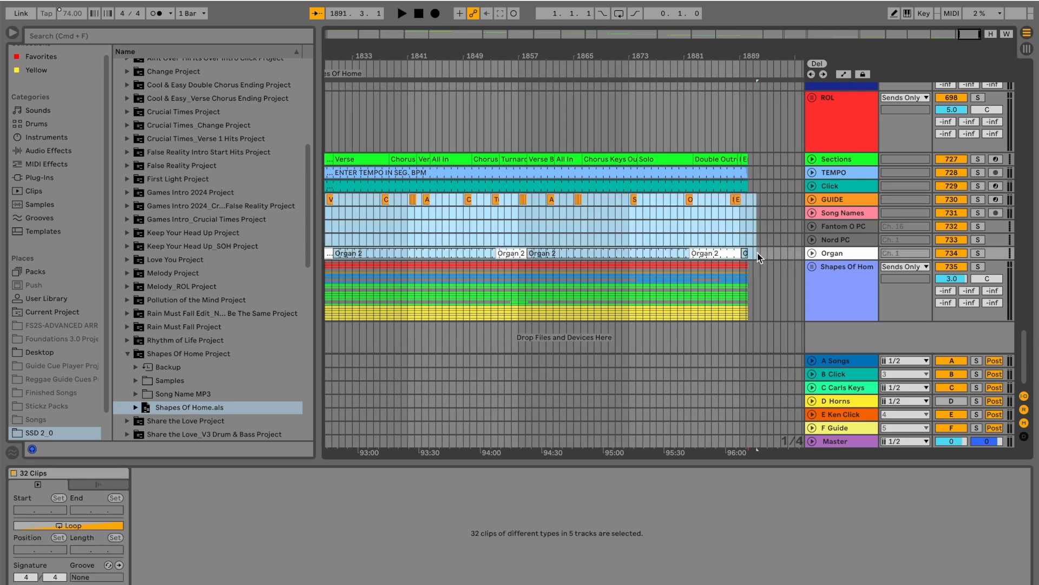
key("super+x")
Paste the cut Shapes Of Home clips at bar 1825 on the main GUIDE through Organ tracks.
scroll(757, 253, "up", 20)
scroll(758, 253, "left", 4)
scroll(758, 253, "left", 5)
scroll(716, 156, "up", 8)
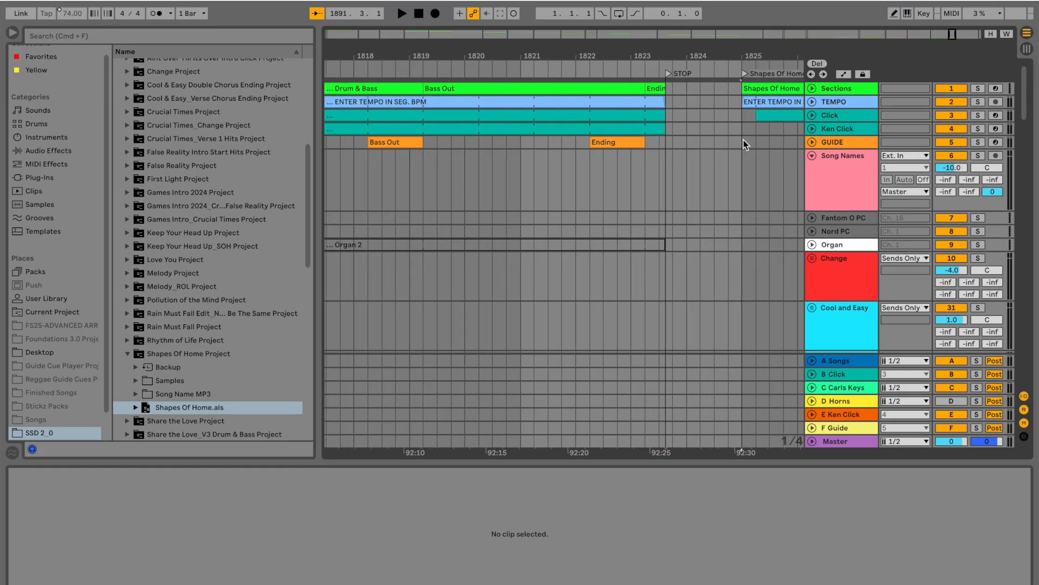
left_click(744, 141)
key("super+v")
Duplicate the Shapes Of Home clips from the main Click track onto the Ken Click track, through the song's end.
scroll(671, 130, "right", 5)
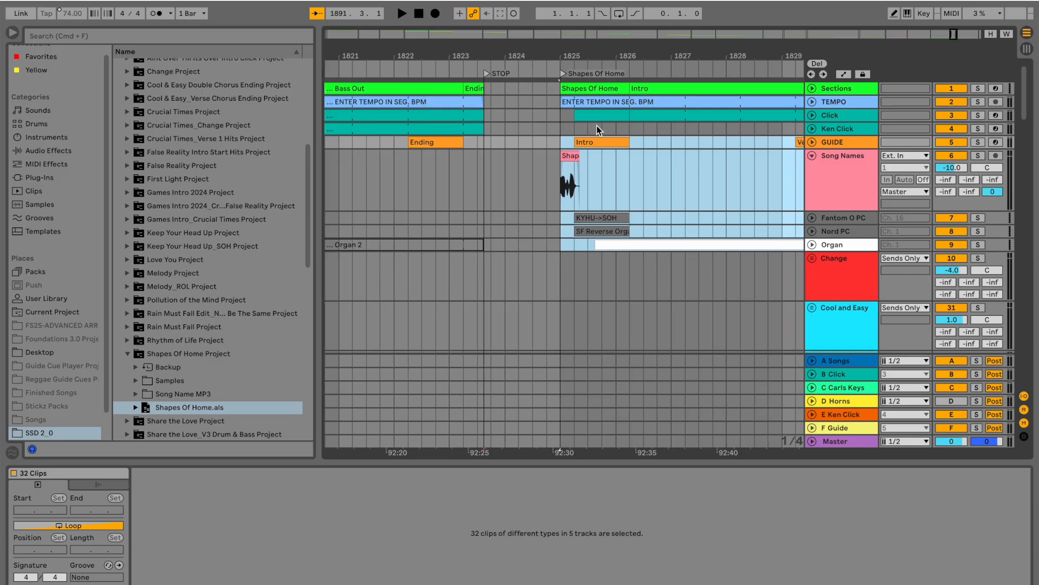
left_click(598, 115)
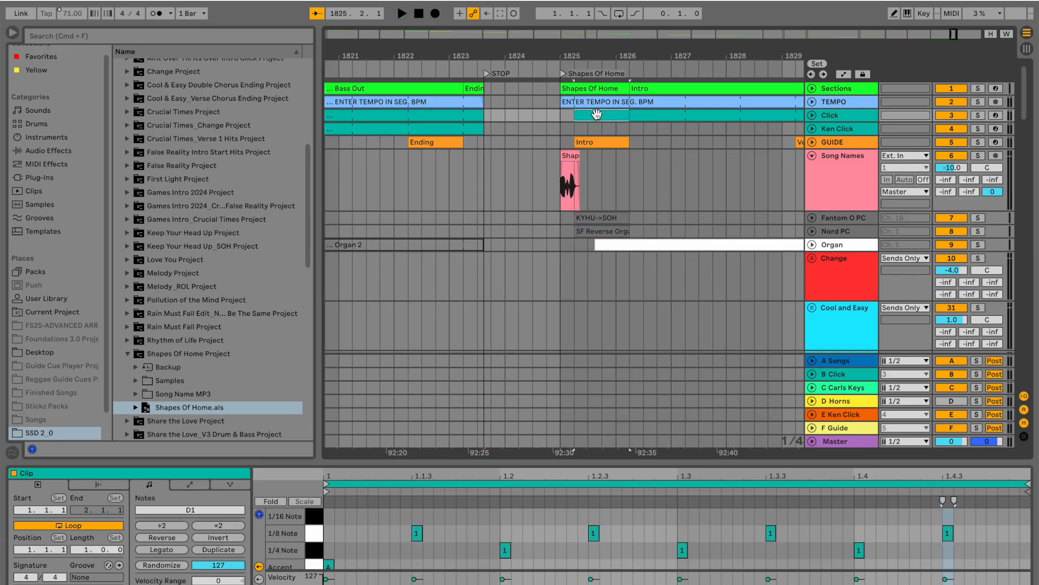
left_click_drag(597, 114, 650, 127)
scroll(650, 126, "right", 9)
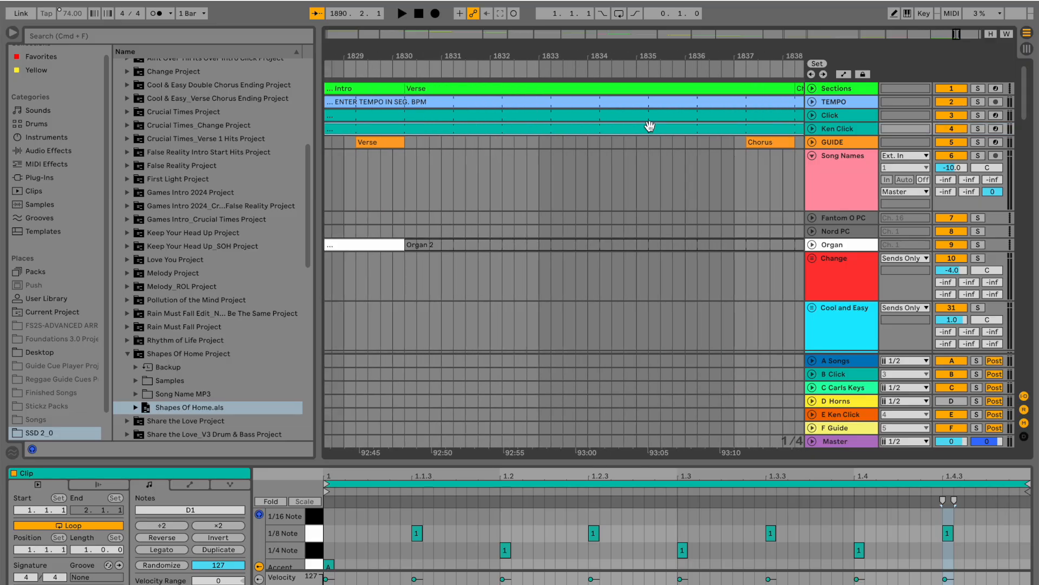
scroll(659, 124, "down", 8)
scroll(659, 123, "right", 3)
scroll(776, 115, "up", 8)
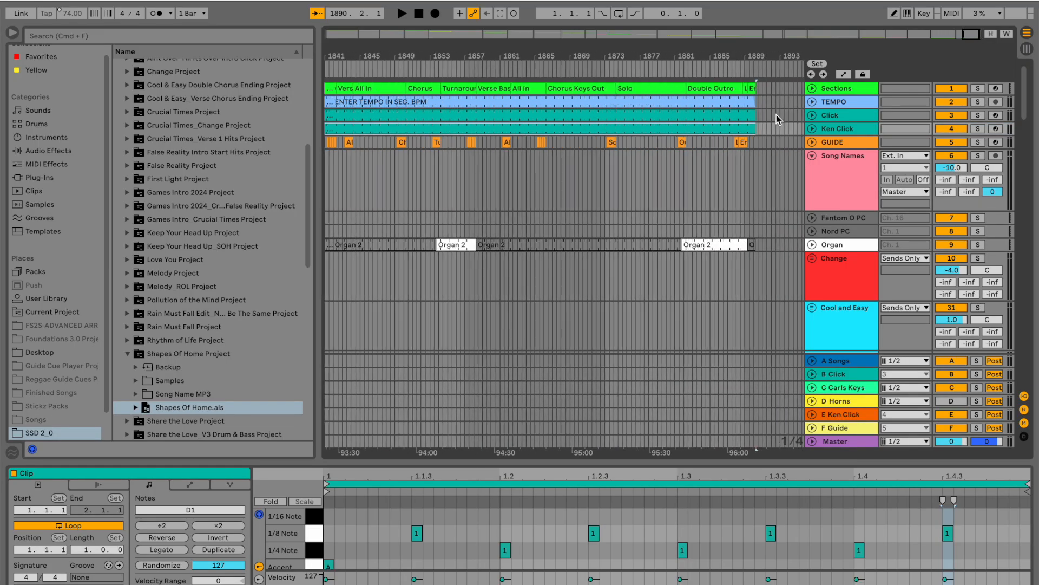
Add a locator named STOP at 1890.2.1, where the Shapes Of Home clips end.
right_click(578, 63)
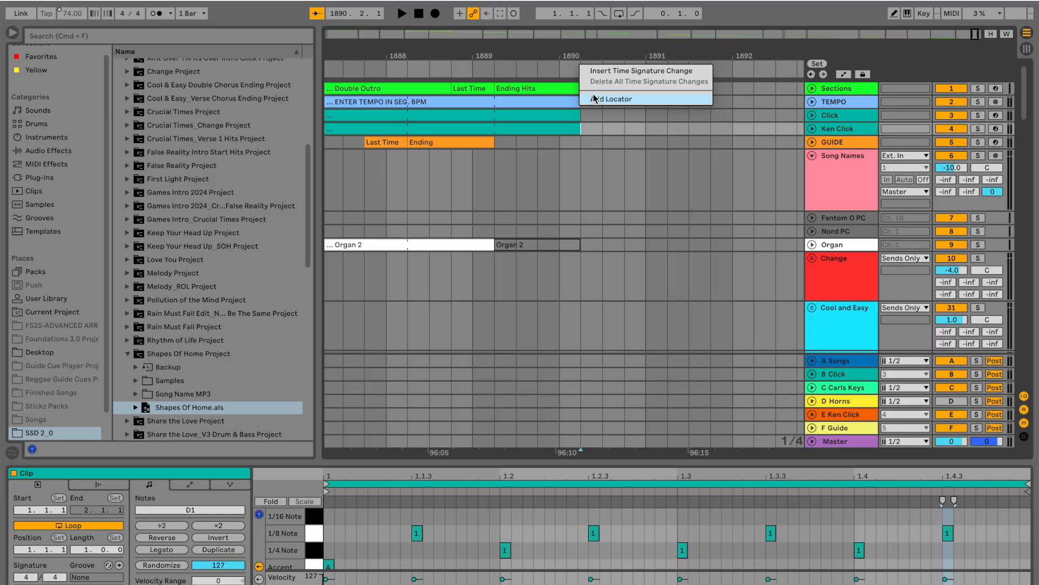
left_click(595, 100)
type("STOP")
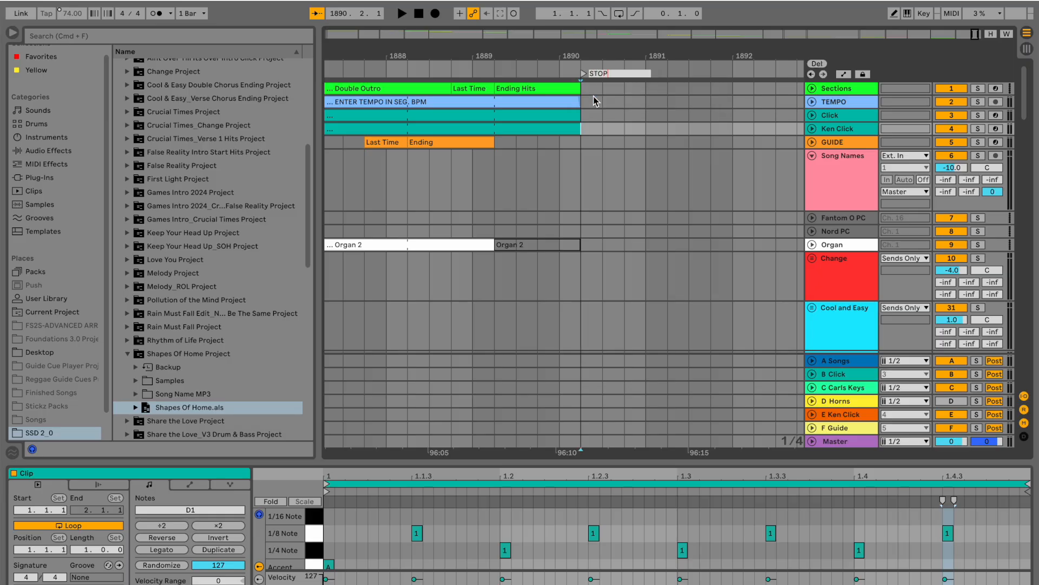
key("Return")
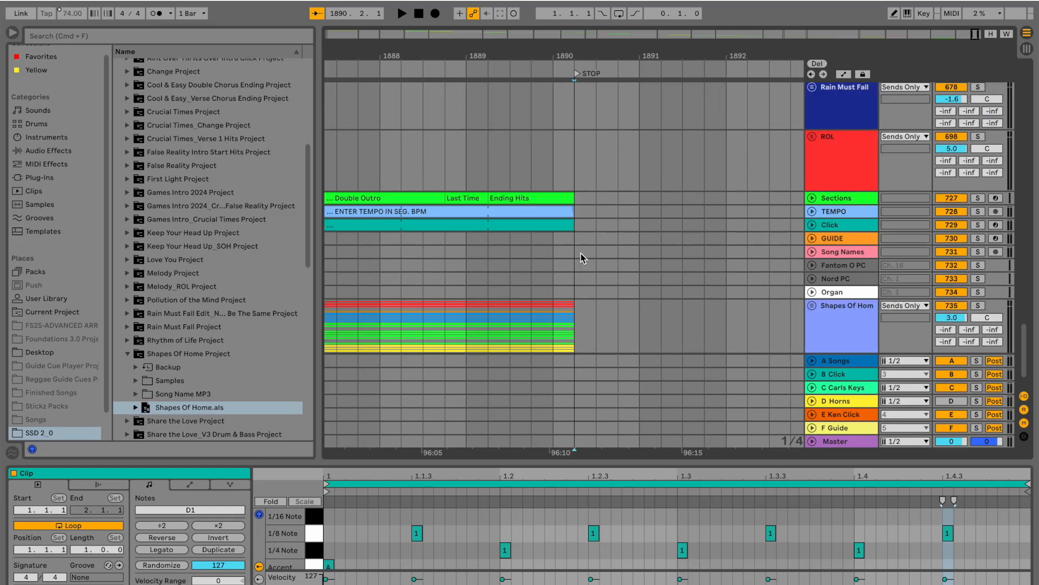
Delete the redundant imported tracks, Sections through Organ, above the Shapes Of Home group at the end of the set.
scroll(580, 254, "down", 3)
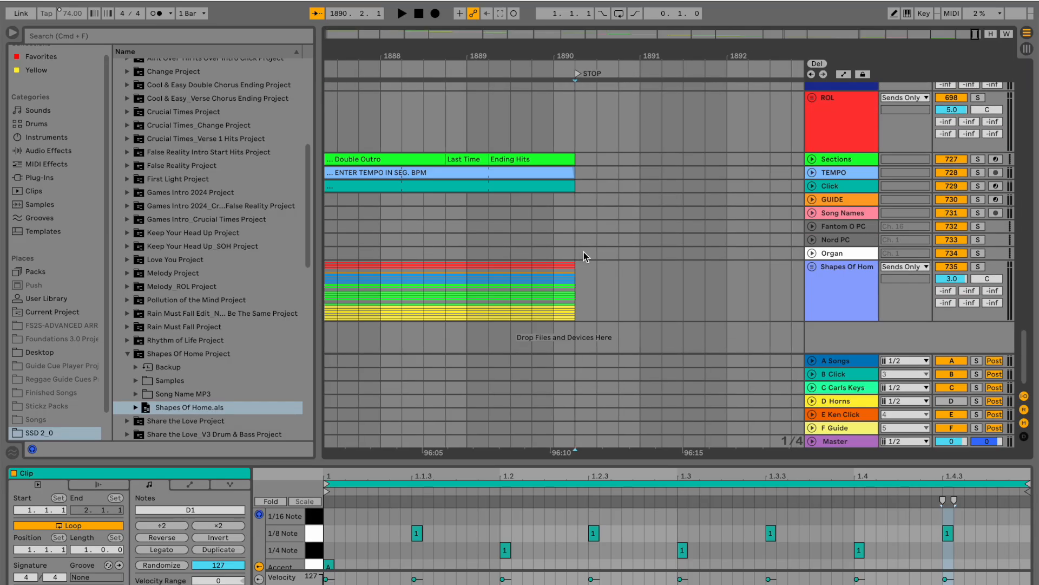
left_click(838, 160)
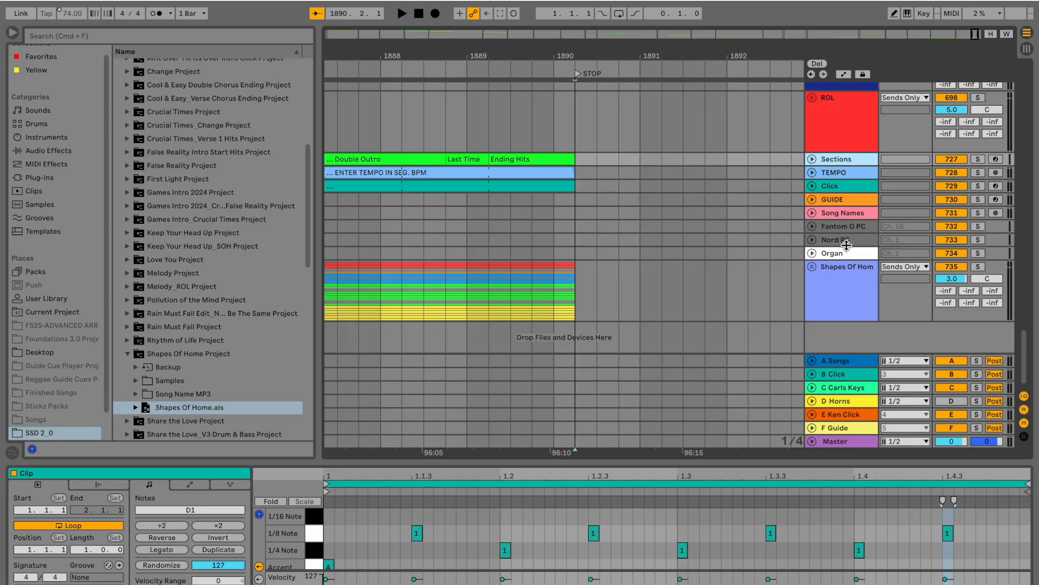
left_click(849, 255, "shift")
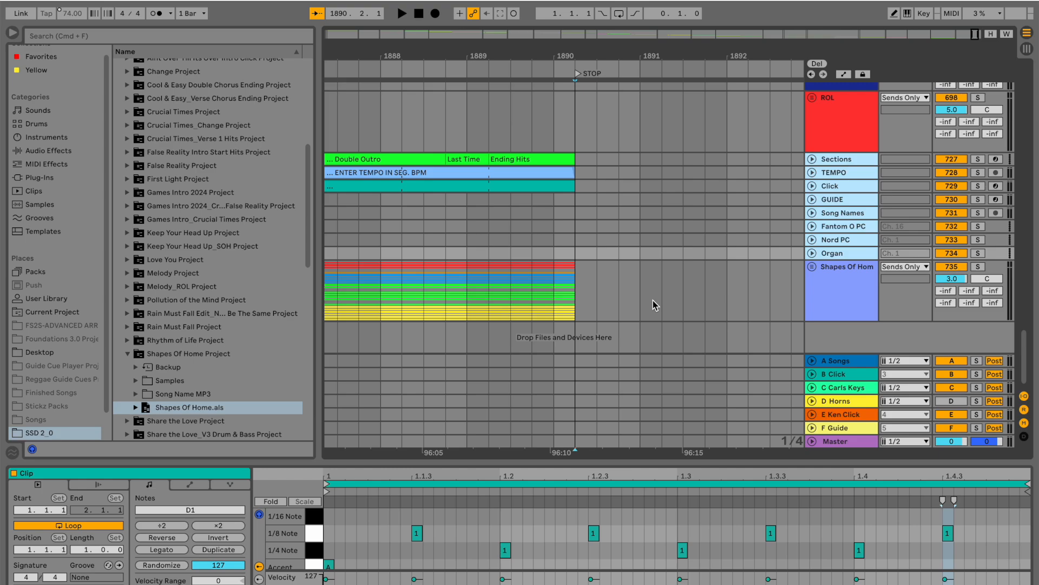
key("Delete")
scroll(524, 205, "down", 10)
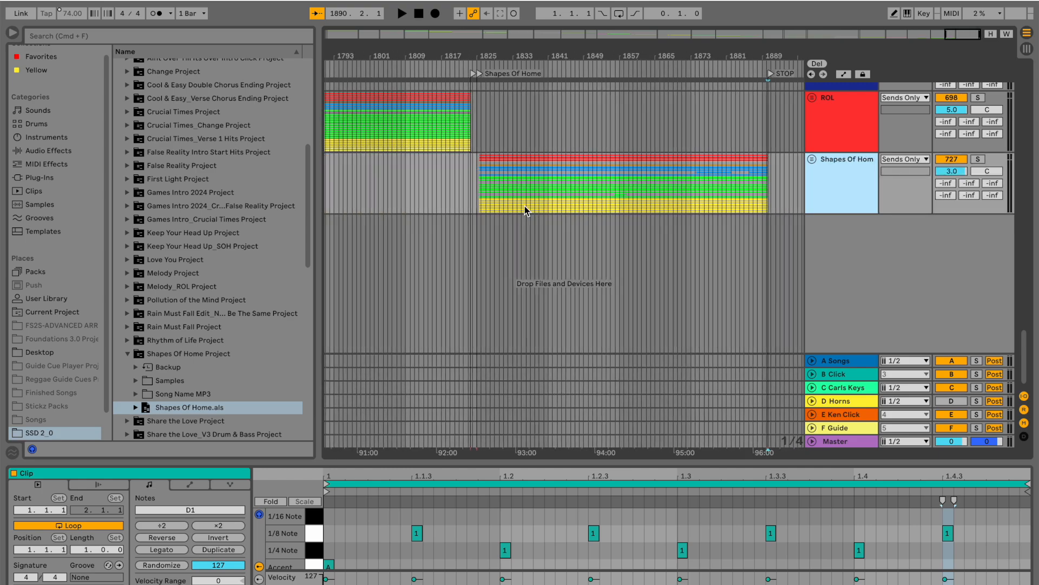
key("super+z")
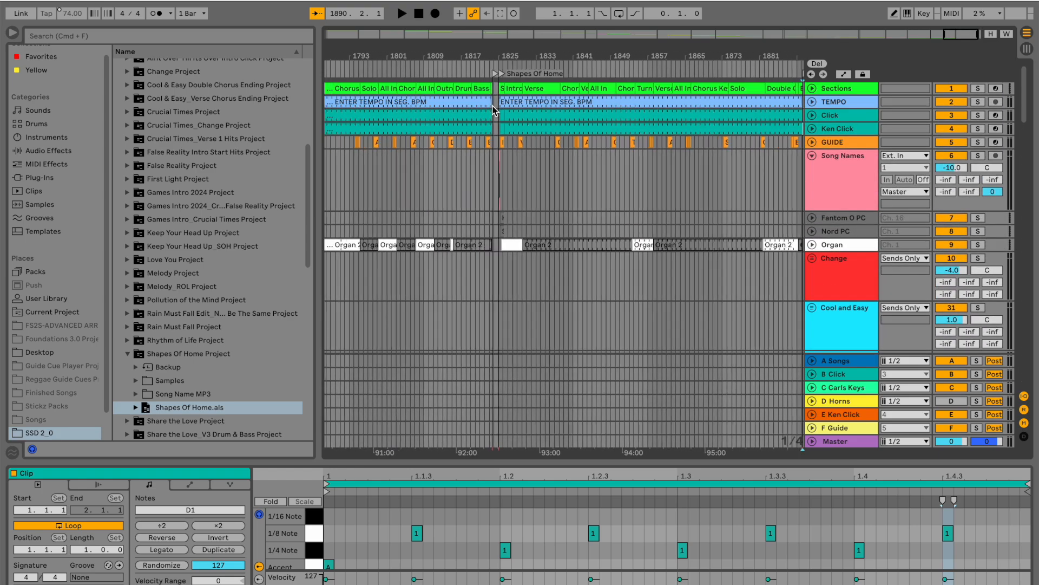
Turn on Warp for the Shapes of Home clip on the Song Names track, keeping its current timing.
scroll(494, 111, "up", 10)
left_click(647, 163)
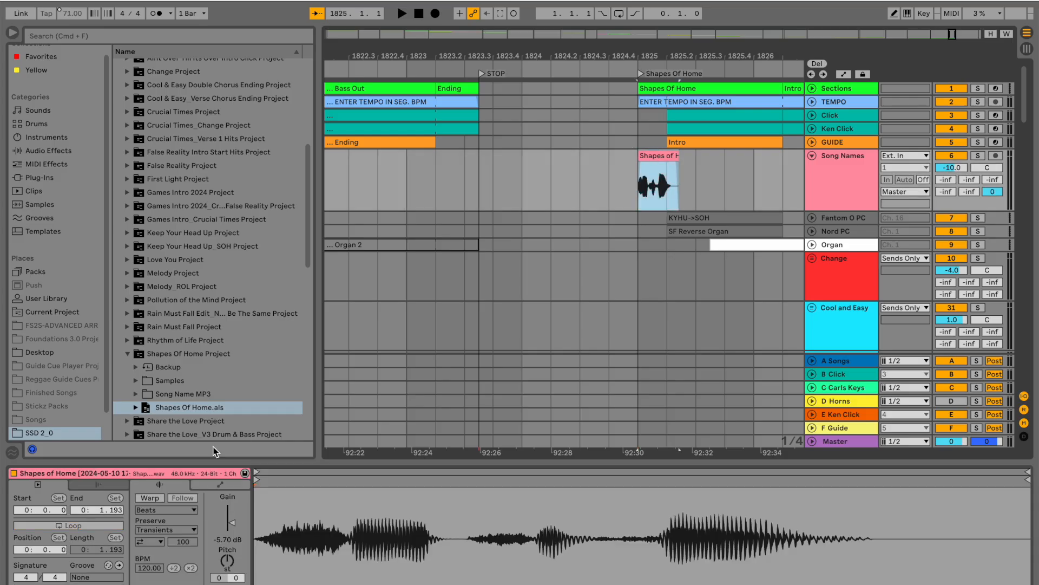
left_click(151, 498)
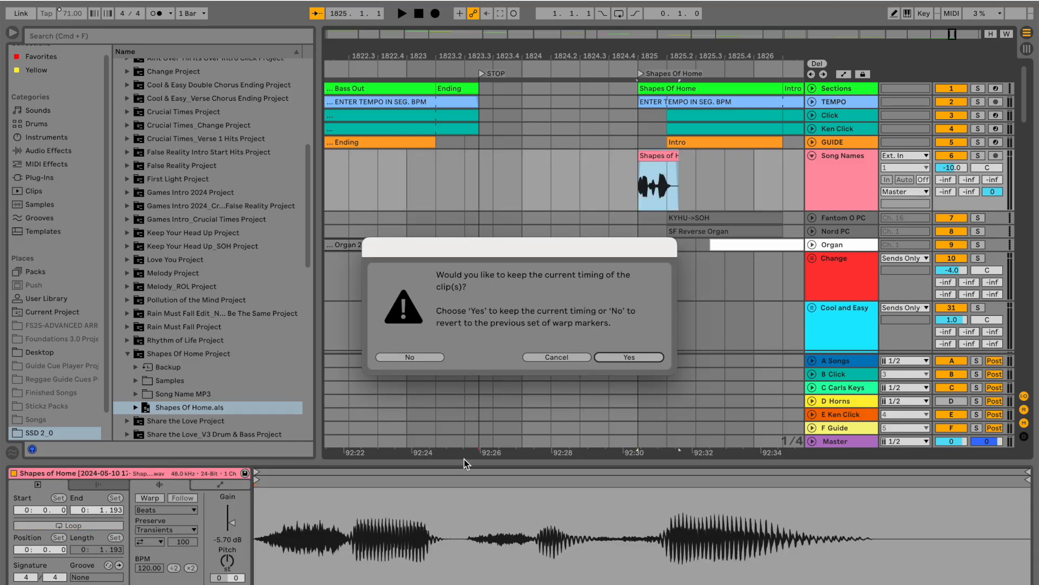
left_click(618, 356)
Play Shapes Of Home from its start locator and check its clips on the main tracks and its group.
left_click(618, 72)
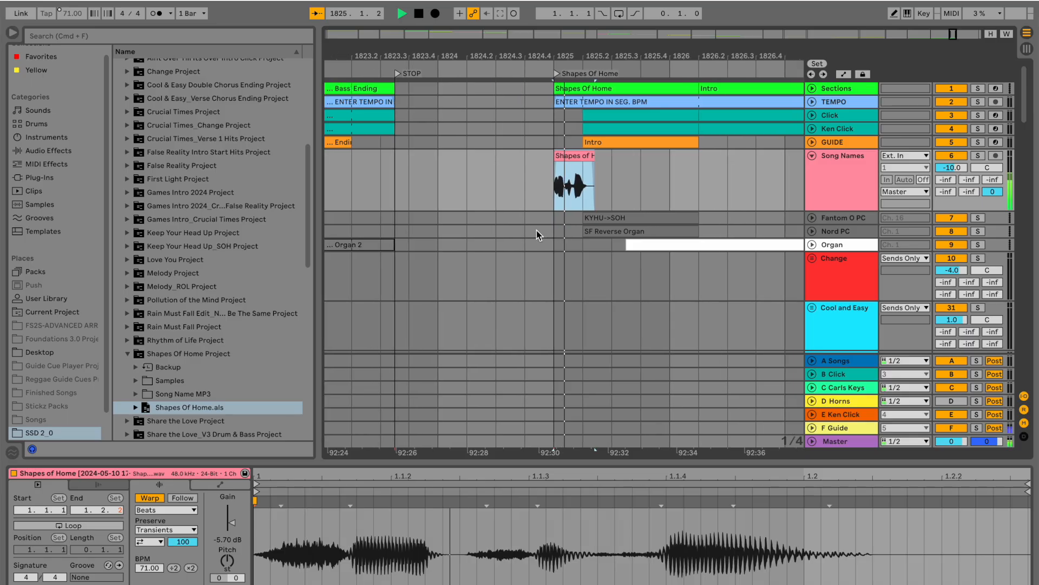
scroll(537, 230, "down", 5)
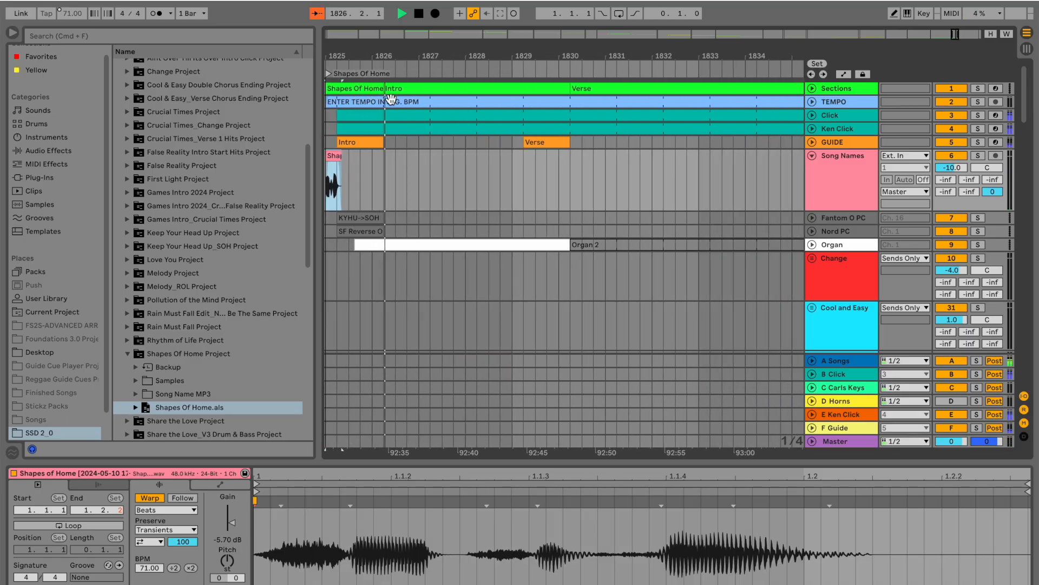
scroll(430, 197, "down", 20)
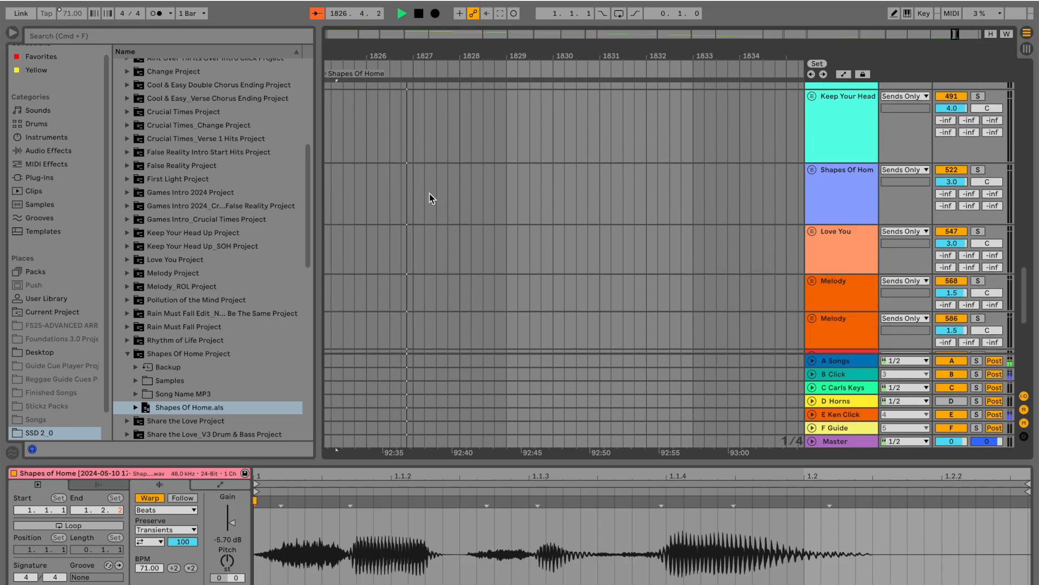
scroll(430, 197, "down", 3)
scroll(427, 198, "down", 5)
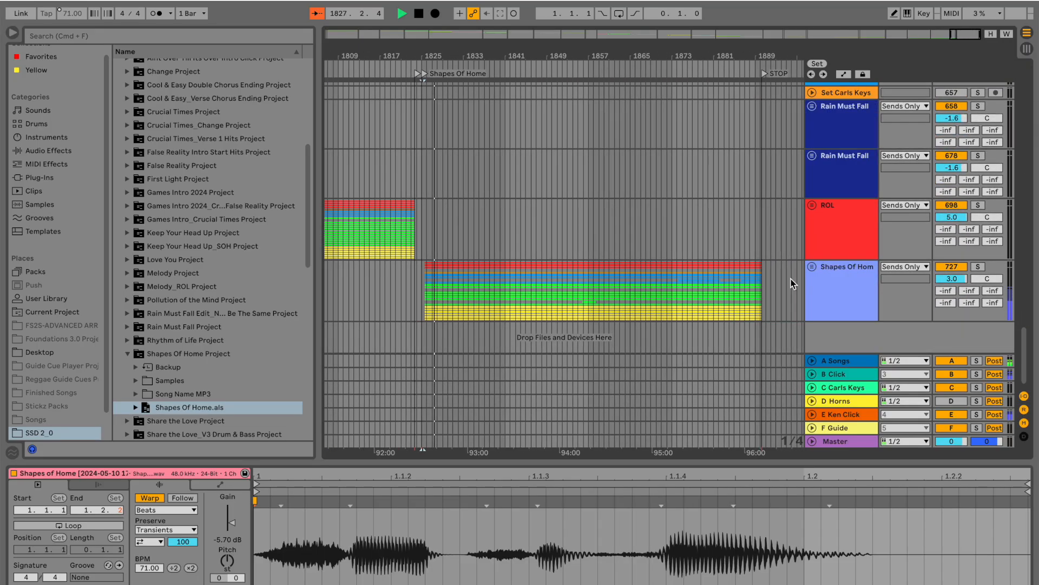
scroll(787, 273, "up", 12)
Look over the completed show set from Aint Over Till Its Over to the Warrior Charge group at the end.
scroll(524, 258, "up", 20)
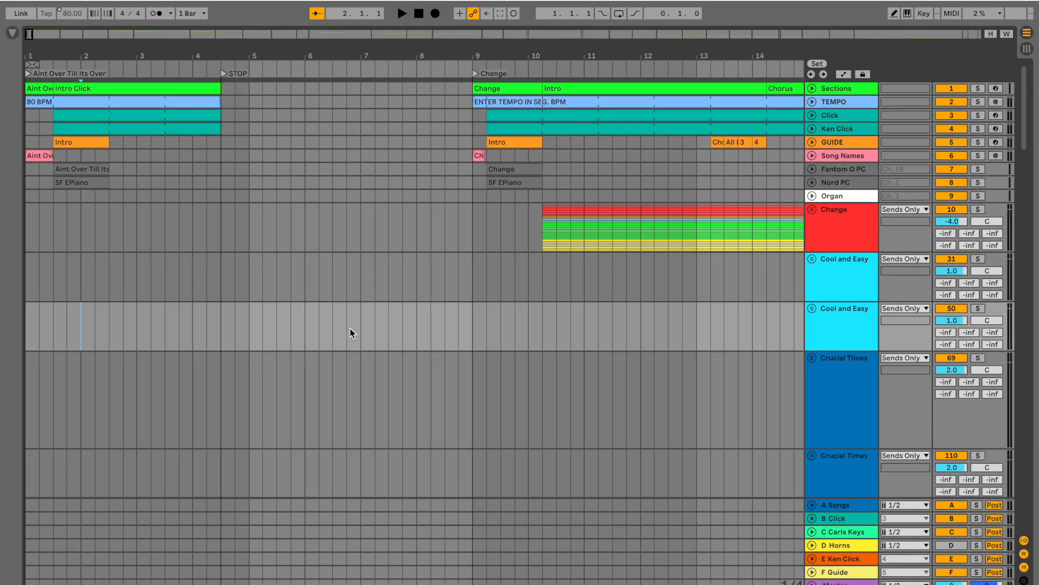
scroll(350, 328, "down", 10)
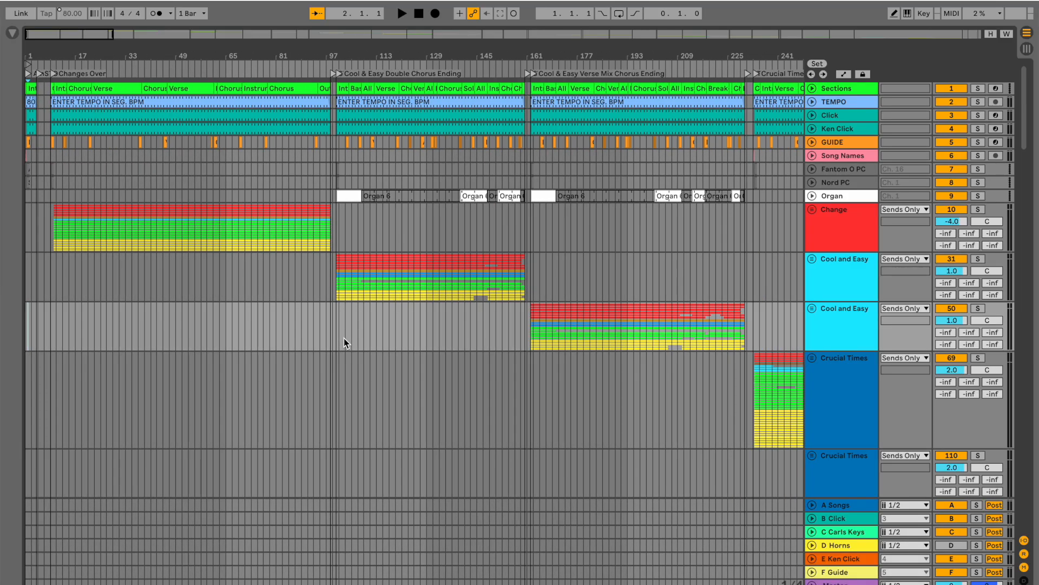
scroll(343, 338, "down", 10)
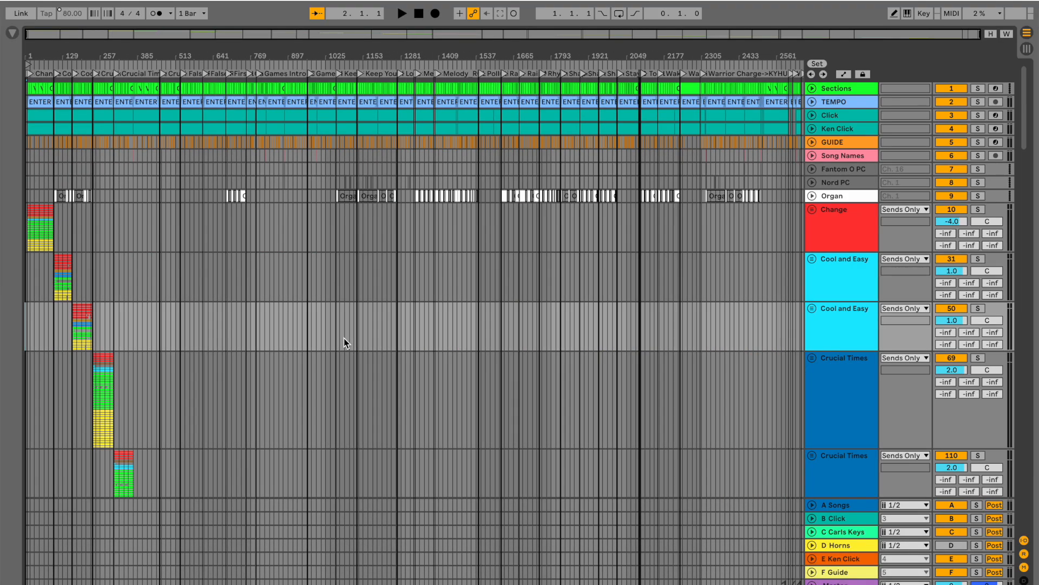
scroll(344, 338, "down", 20)
scroll(343, 338, "down", 20)
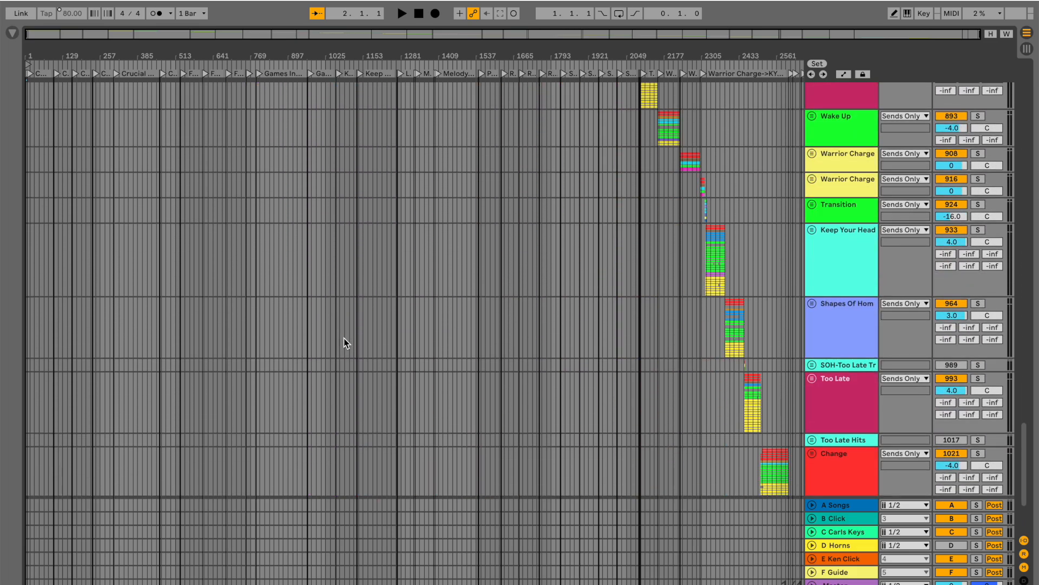
scroll(343, 337, "down", 5)
scroll(694, 355, "up", 8)
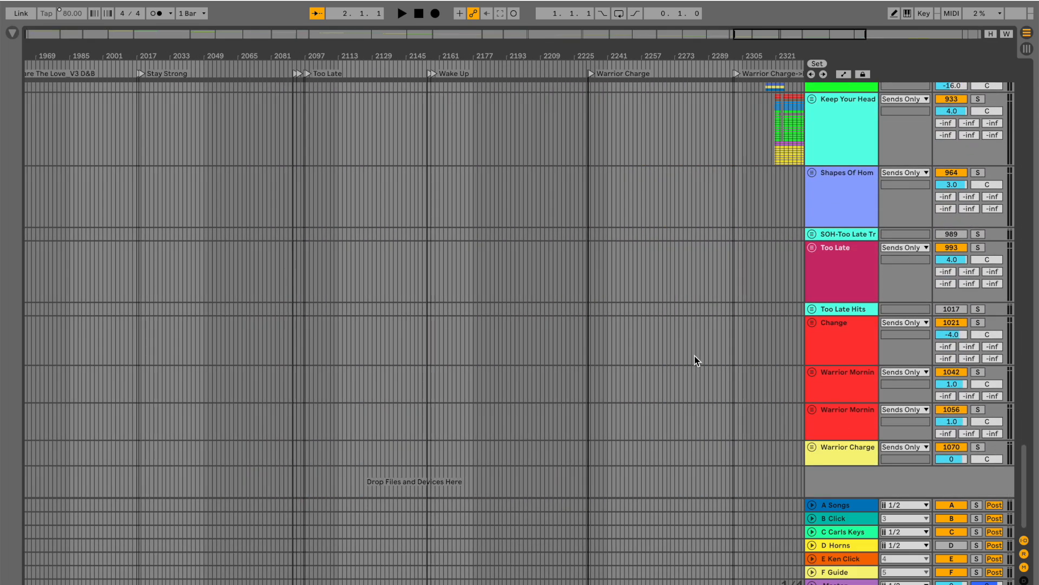
scroll(694, 356, "up", 20)
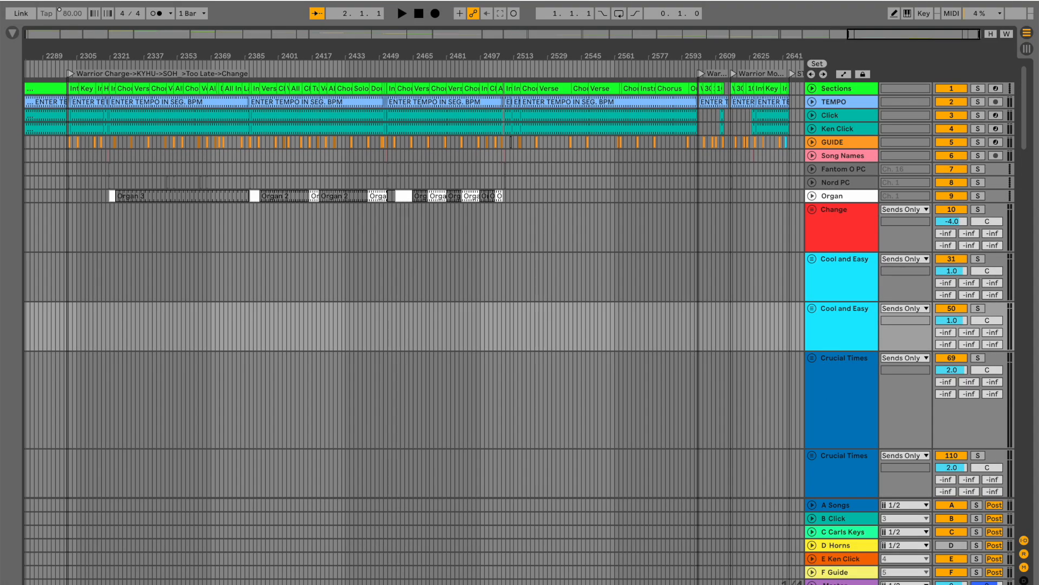
Return to the start of the set and examine how the song groups follow one another along the whole timeline.
scroll(289, 354, "left", 20)
scroll(186, 317, "up", 8)
scroll(186, 317, "left", 15)
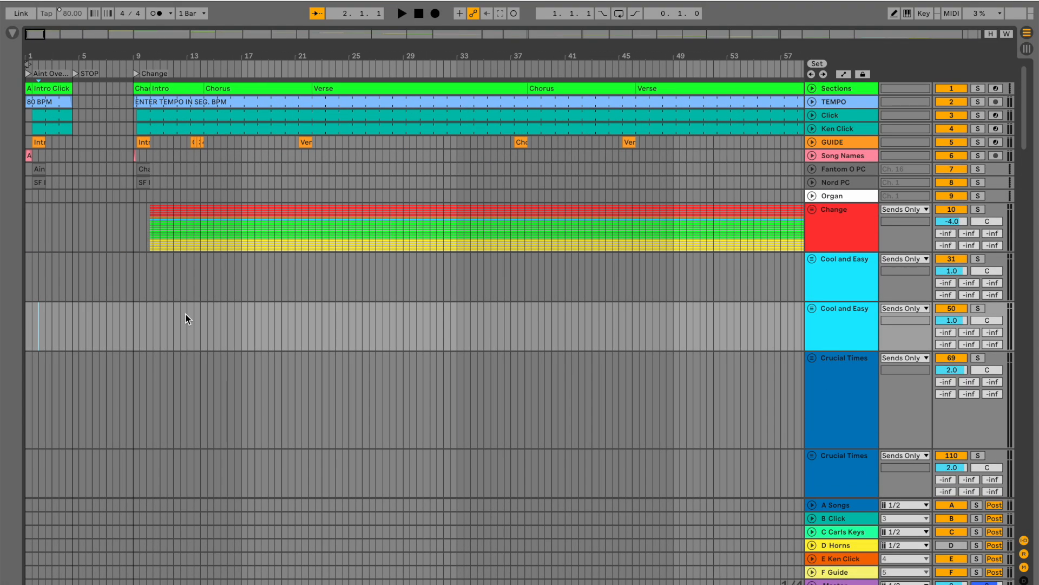
scroll(109, 267, "up", 2)
scroll(109, 265, "left", 2)
scroll(109, 264, "down", 4)
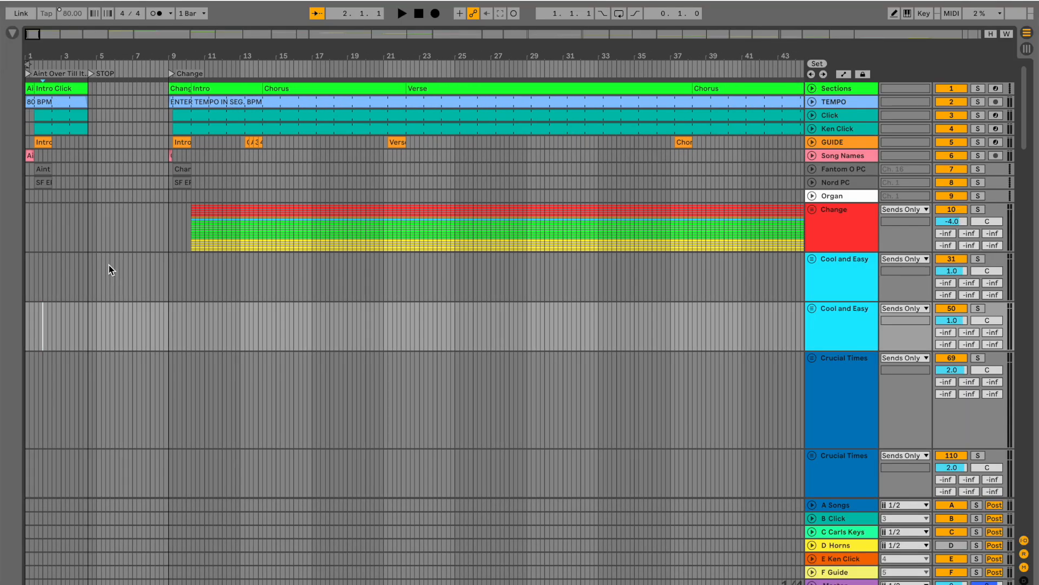
scroll(109, 265, "down", 5)
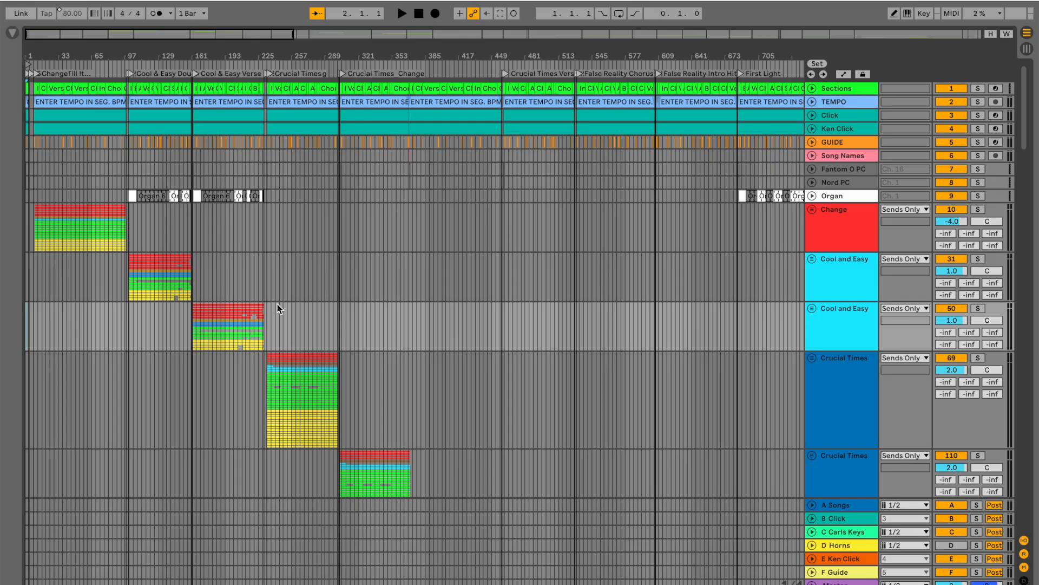
scroll(278, 306, "down", 2)
scroll(277, 305, "down", 10)
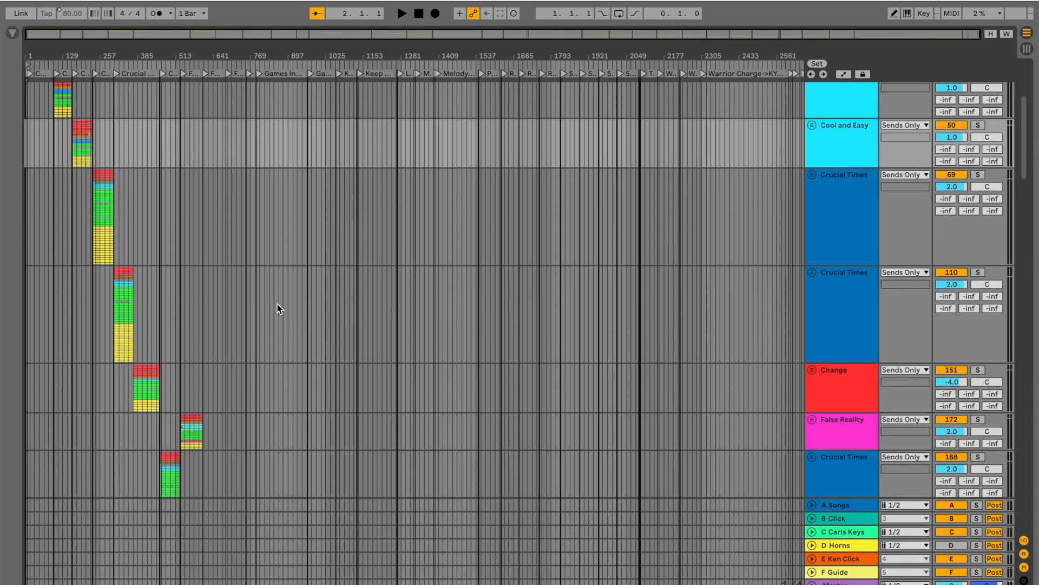
scroll(277, 305, "down", 15)
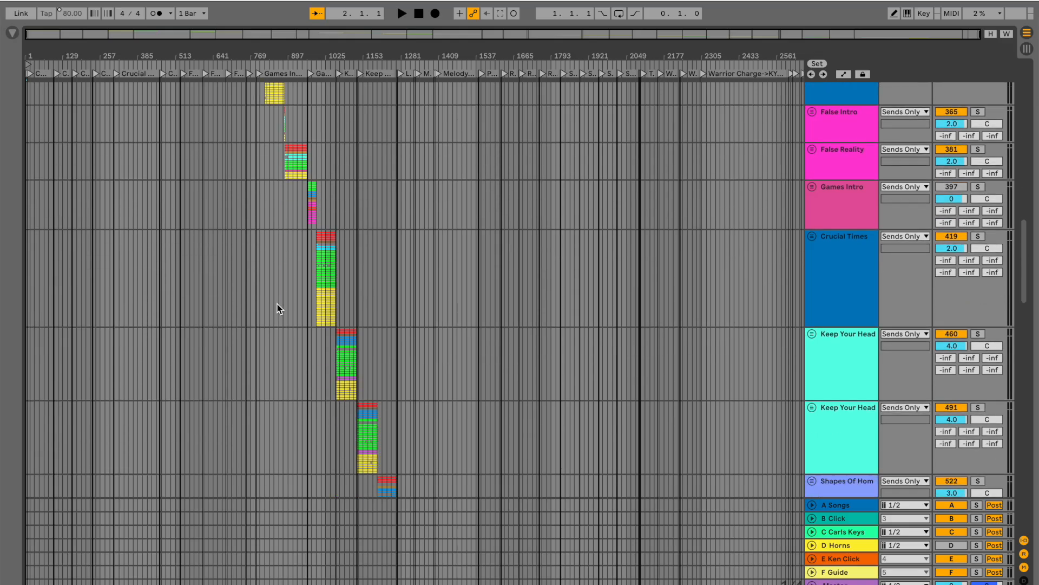
scroll(278, 309, "down", 15)
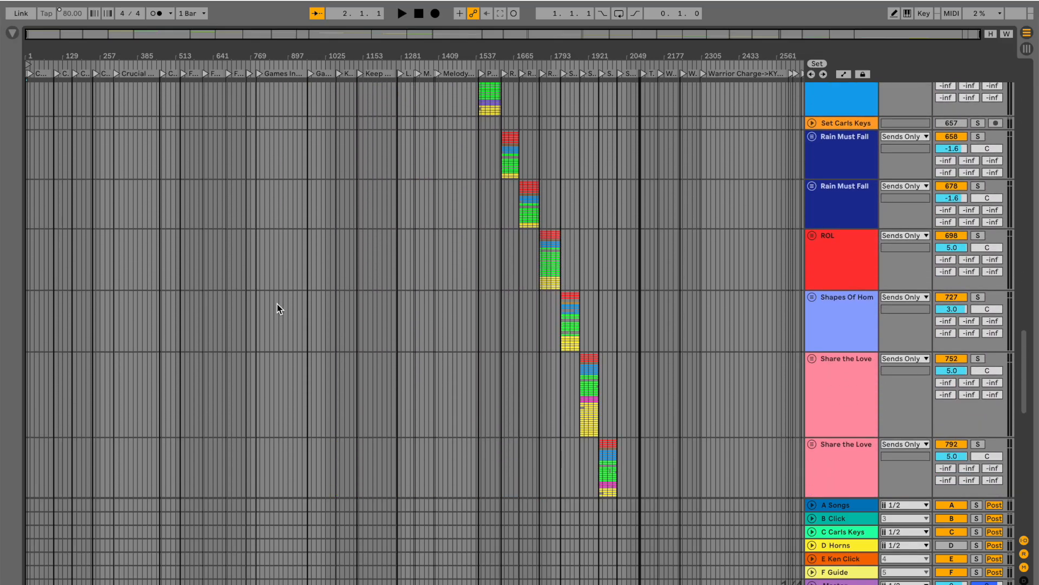
scroll(277, 308, "down", 2)
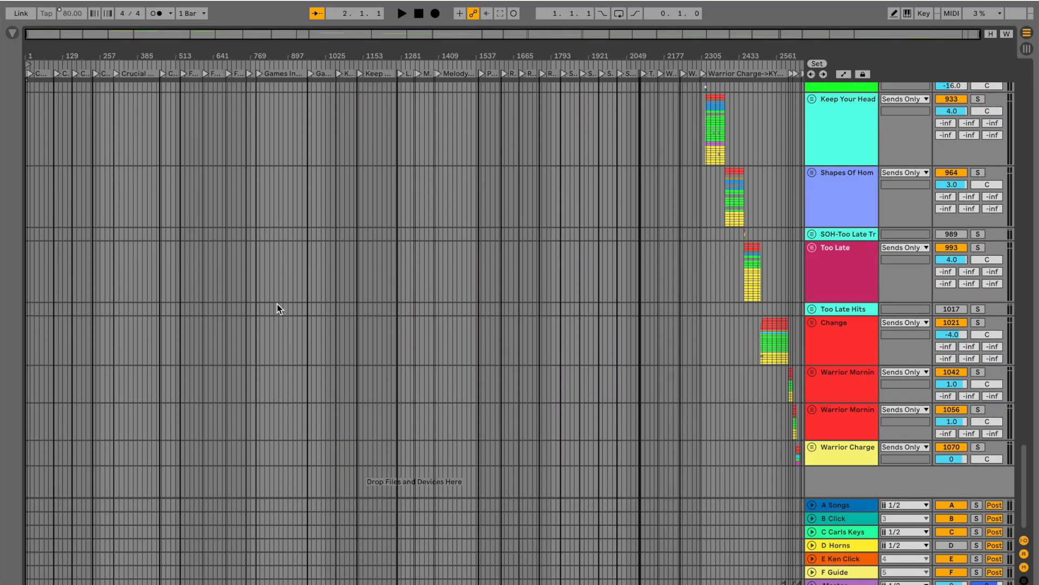
Unfold the second Melody group in the Session mixer, activate its Drums track and switch its send from A to K.
key("Tab")
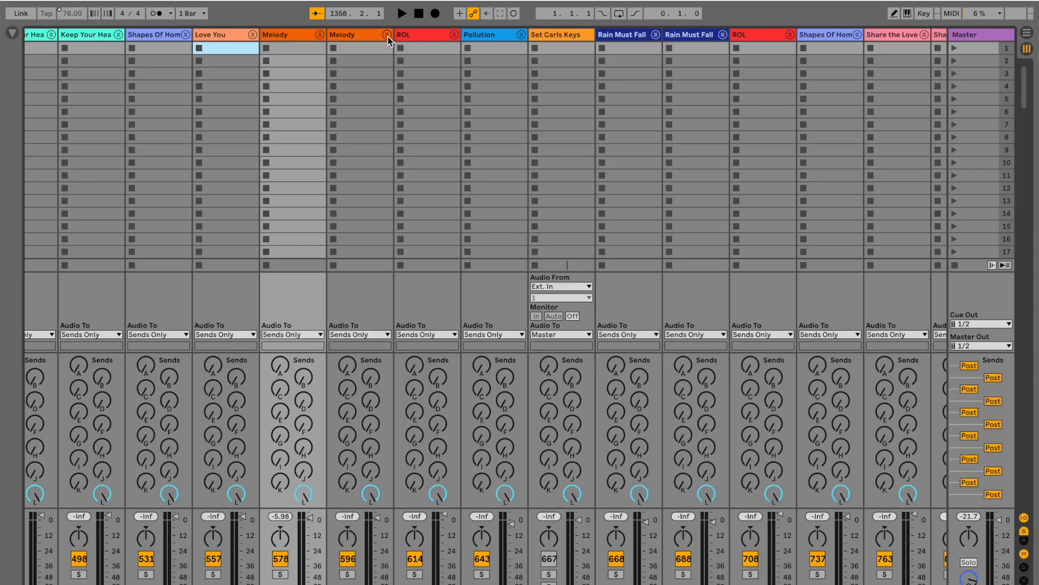
scroll(440, 230, "right", 3)
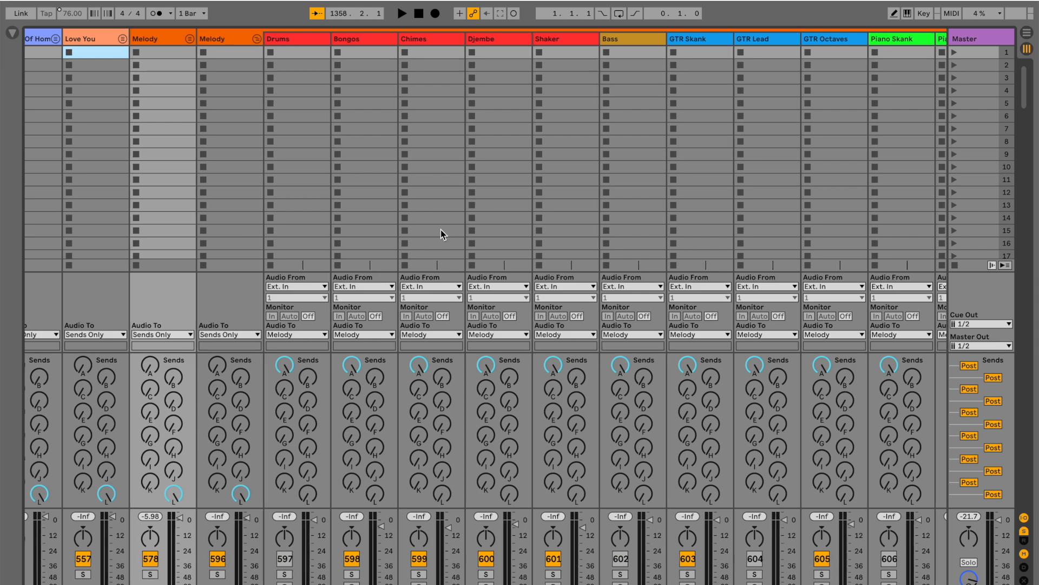
left_click(282, 559)
left_click(281, 485)
left_click_drag(281, 369, 281, 427)
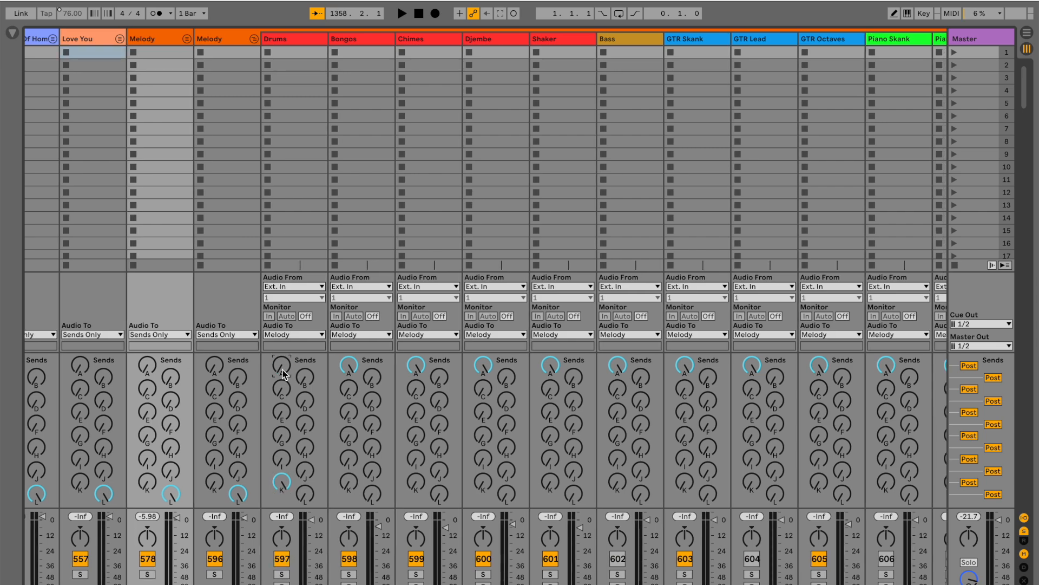
Switch the Melody group's Bass track from send A to send J and activate the track.
left_click_drag(618, 366, 622, 433)
left_click_drag(640, 469, 640, 423)
left_click(617, 558)
Switch the Melody group's Piano Skank and Piano Accents tracks from send A to send F and activate both tracks.
scroll(604, 433, "right", 6)
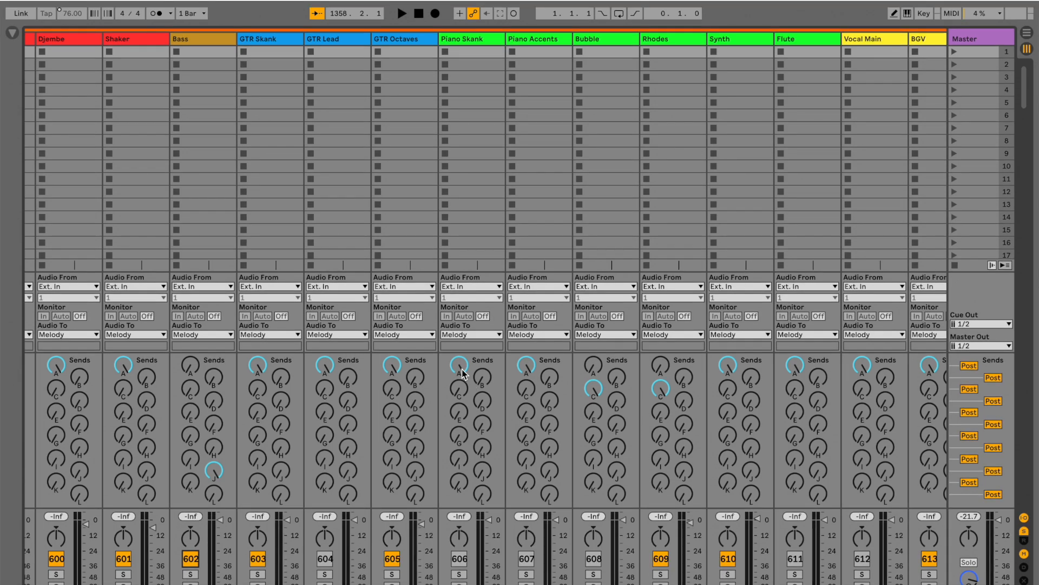
left_click_drag(456, 364, 526, 414)
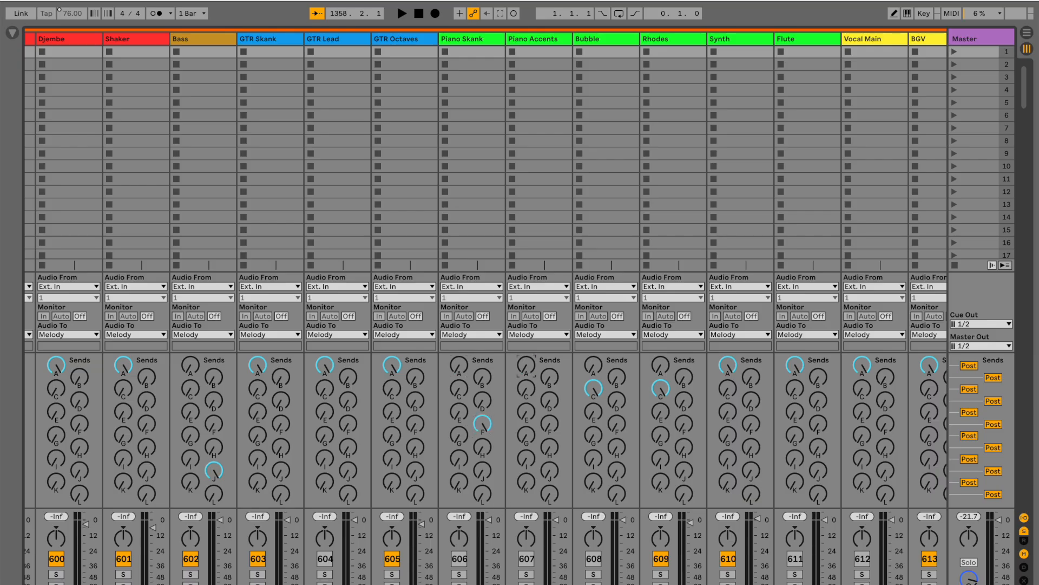
left_click(526, 558)
left_click(459, 558)
Switch the Melody group's Bubble track from send C to send G and show the group's clips in the Arrangement.
left_click_drag(591, 401, 589, 444)
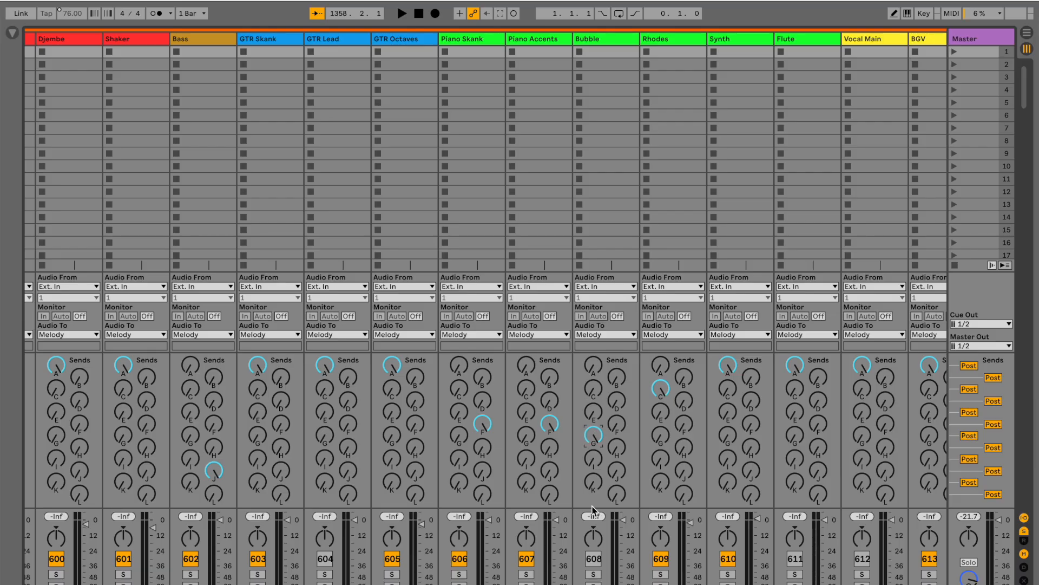
key("Tab")
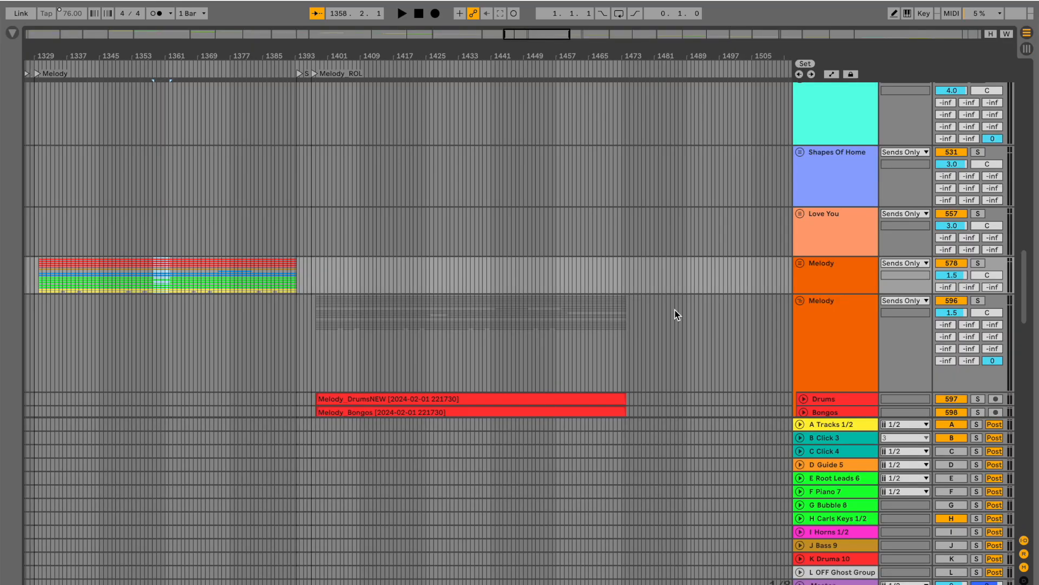
scroll(622, 333, "down", 5)
scroll(623, 333, "down", 3)
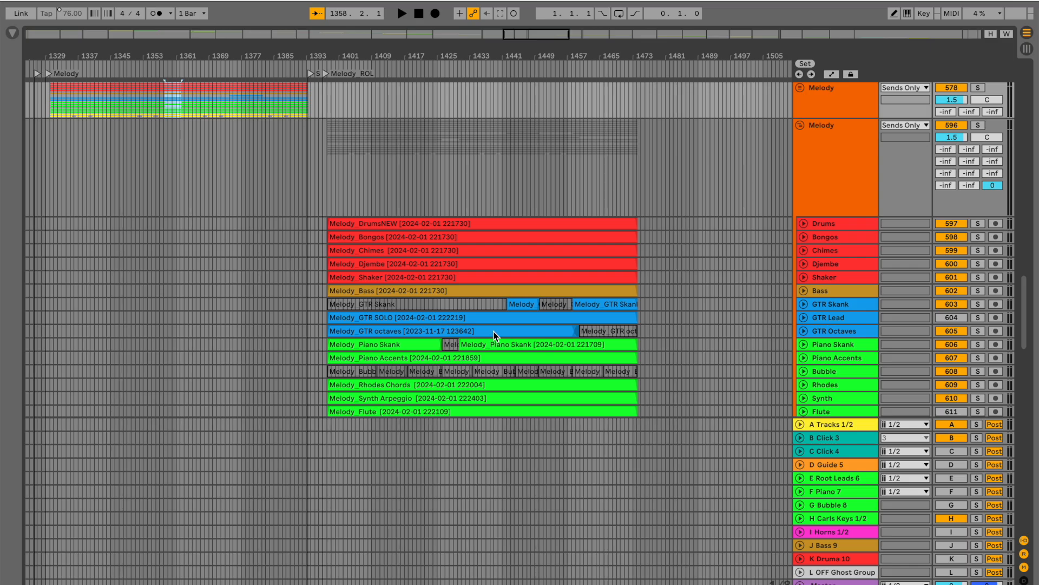
Activate all deactivated clips on the second Melody group's Bubble track.
left_click(354, 323)
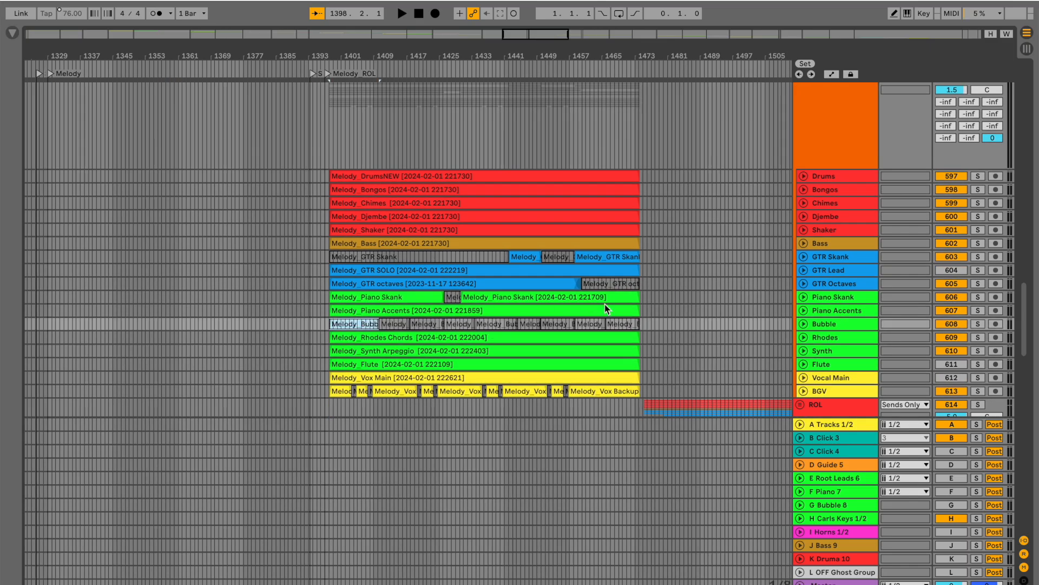
left_click(613, 322, "shift")
key("0")
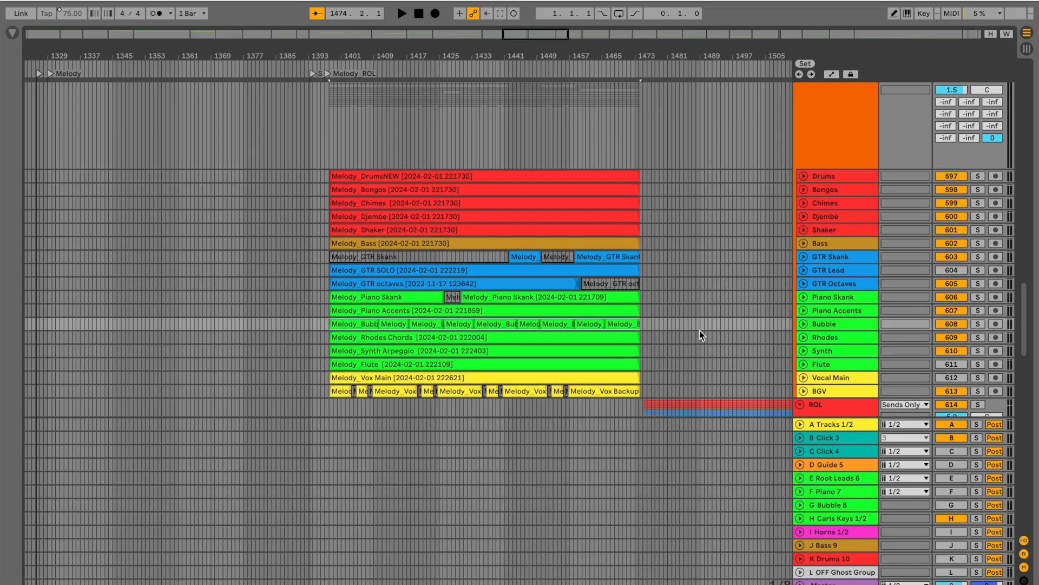
Unfold the Bubble track and split its clip where the deactivated Piano Skank clip ends.
left_click(802, 323)
left_click(459, 362)
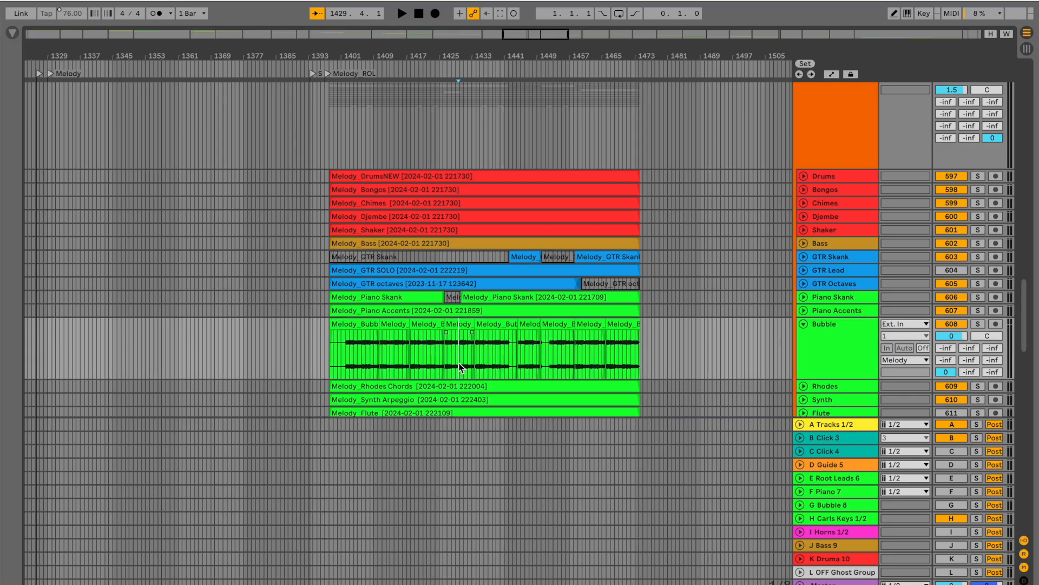
scroll(450, 360, "up", 10)
scroll(546, 346, "up", 5)
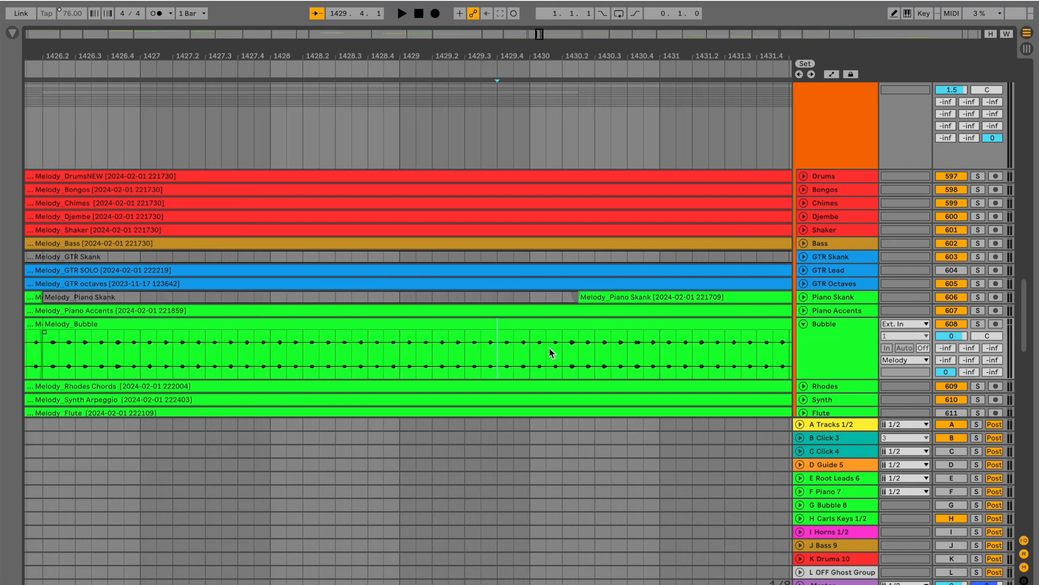
left_click(581, 357)
key("ctrl+e")
Deactivate the split-off Bubble clip that lines up with the deactivated Piano Skank clip.
left_click(540, 334)
left_click(544, 327)
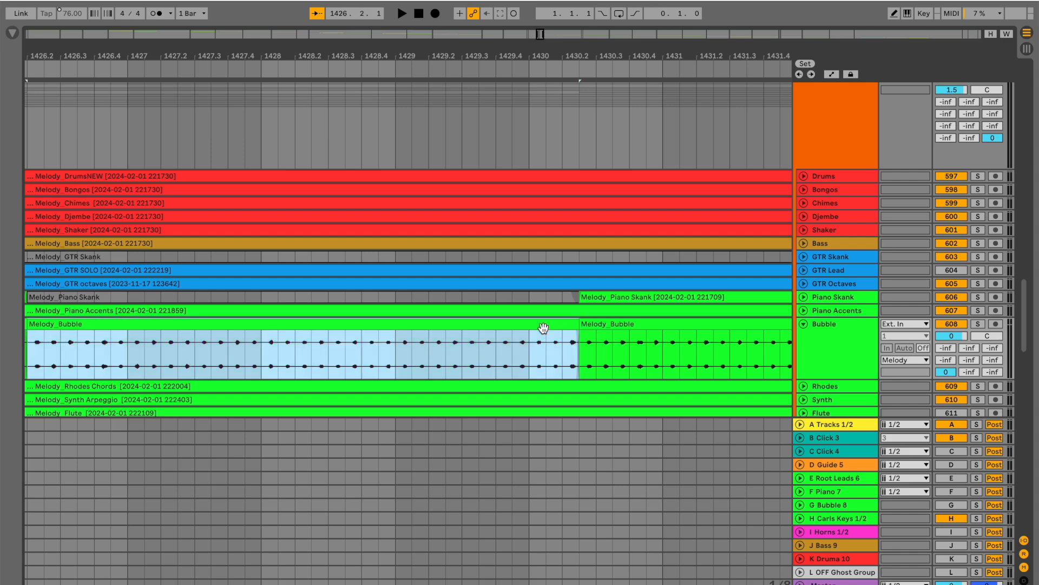
key("0")
scroll(714, 366, "down", 3)
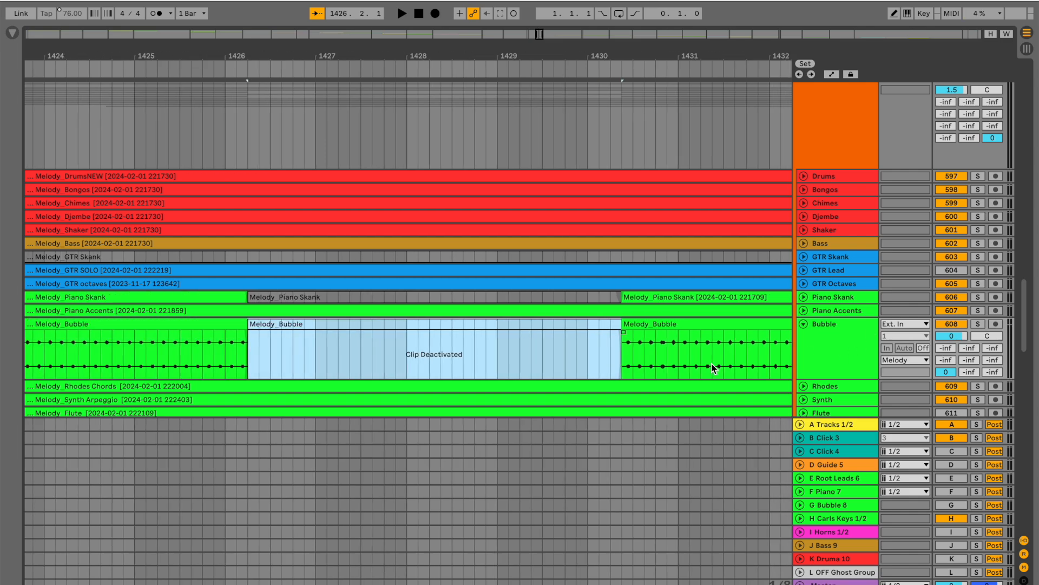
left_click(801, 330)
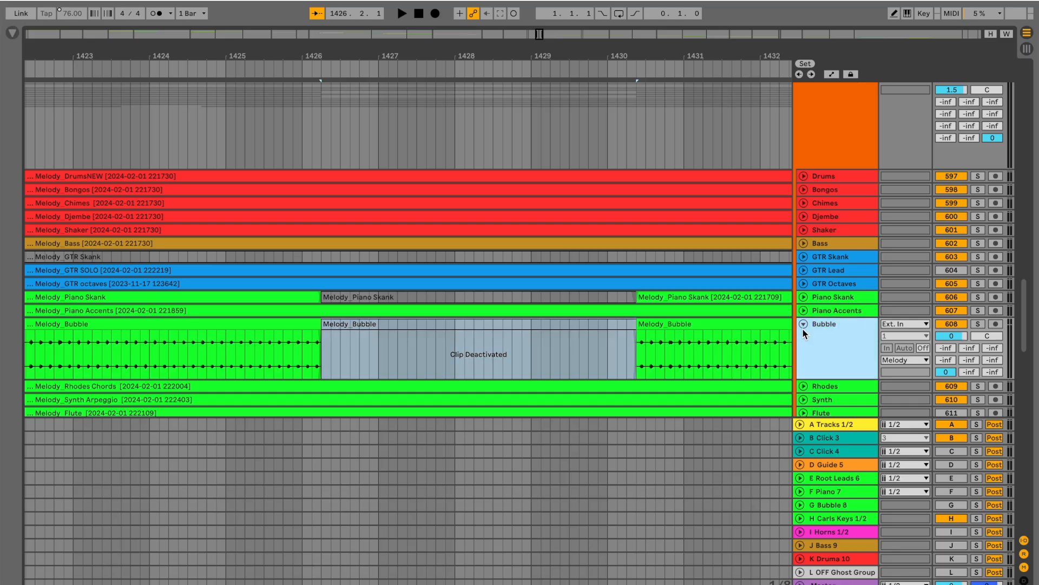
Return to the Session mixer and switch the Melody group's Rhodes track from send C to send H.
key("Tab")
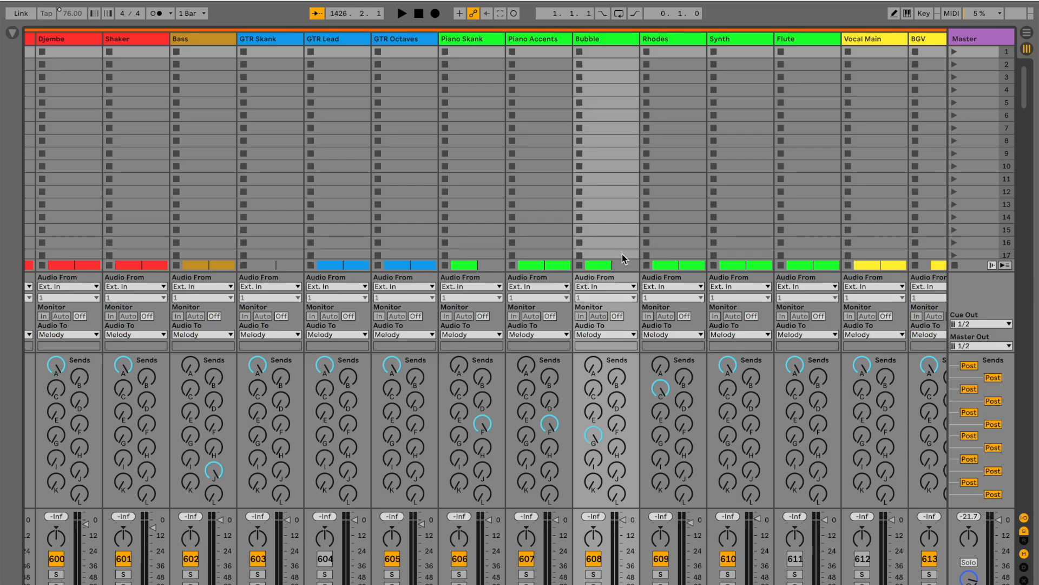
scroll(625, 429, "right", 4)
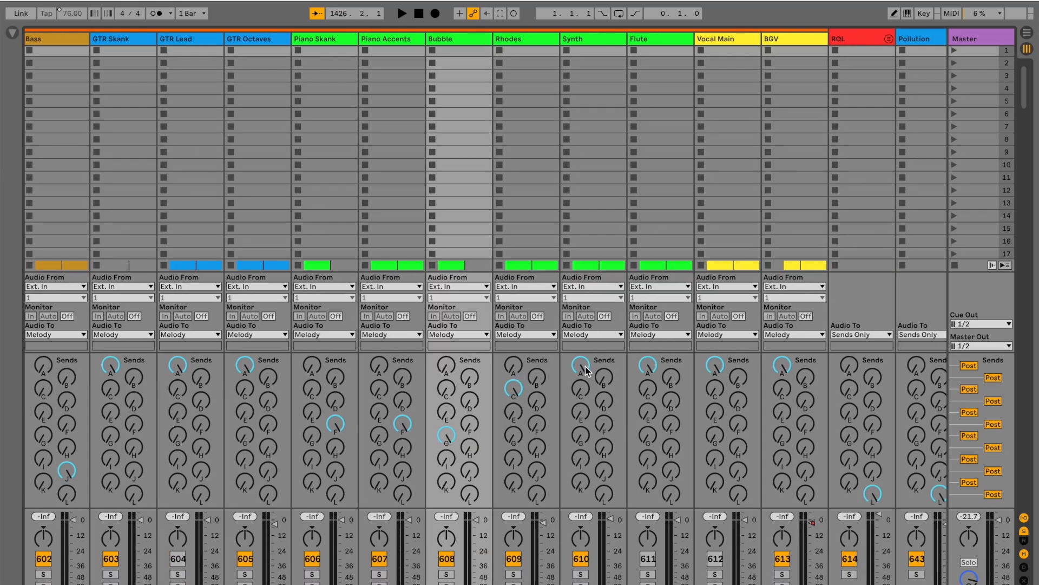
left_click(517, 398)
left_click_drag(535, 445, 536, 431)
Activate the Melody group's Flute track and switch it from send A to send E.
left_click(644, 558)
left_click_drag(648, 413, 647, 403)
left_click_drag(648, 363, 648, 379)
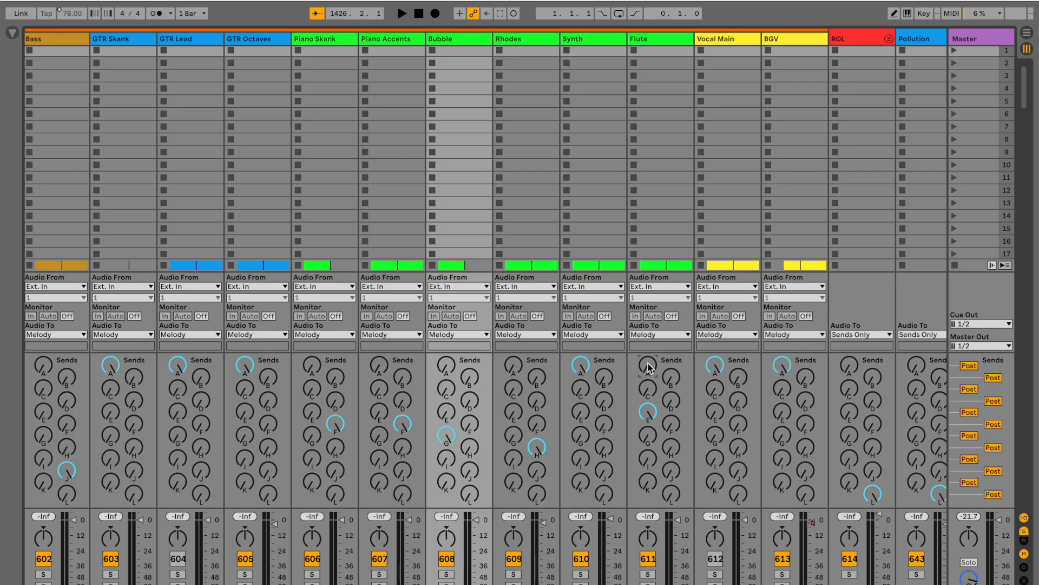
scroll(648, 363, "right", 2)
scroll(647, 363, "left", 3)
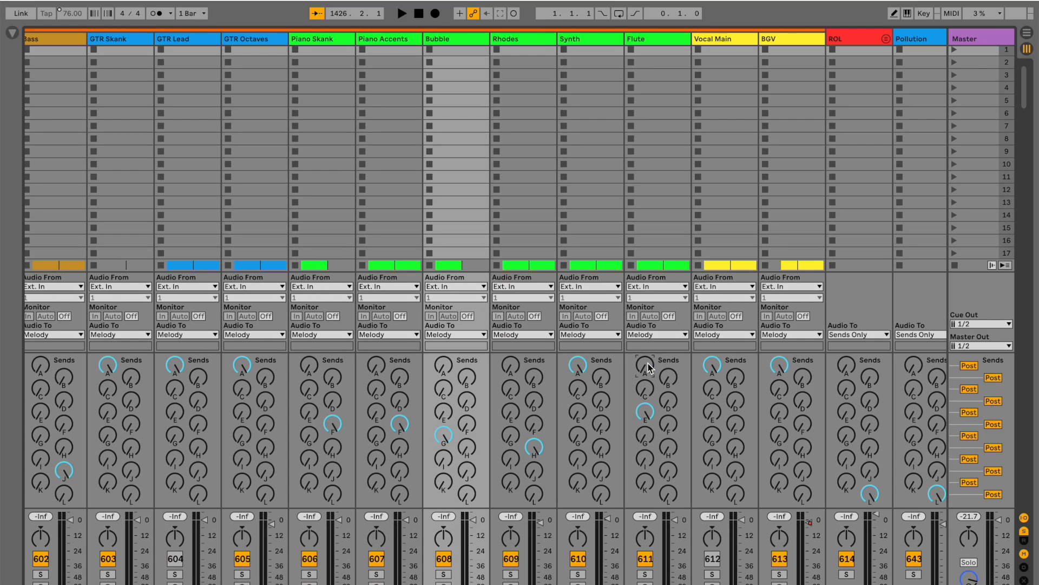
scroll(648, 363, "left", 3)
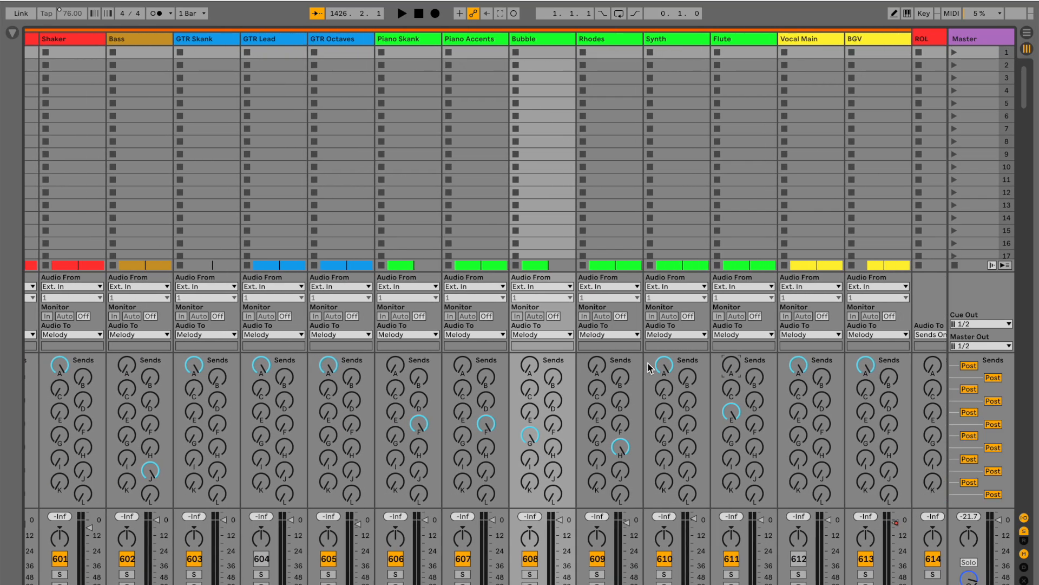
scroll(647, 363, "left", 4)
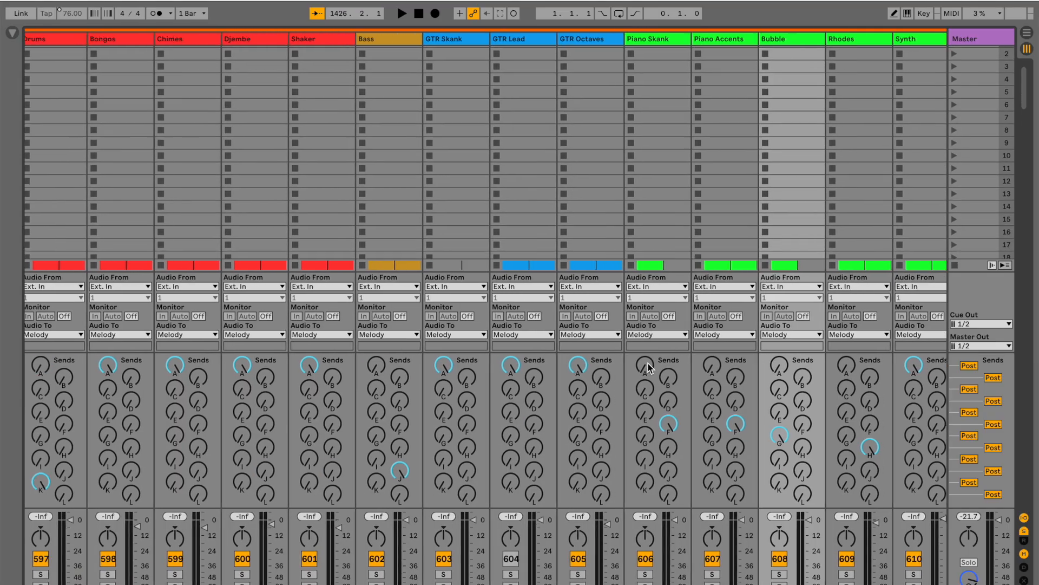
scroll(648, 363, "left", 2)
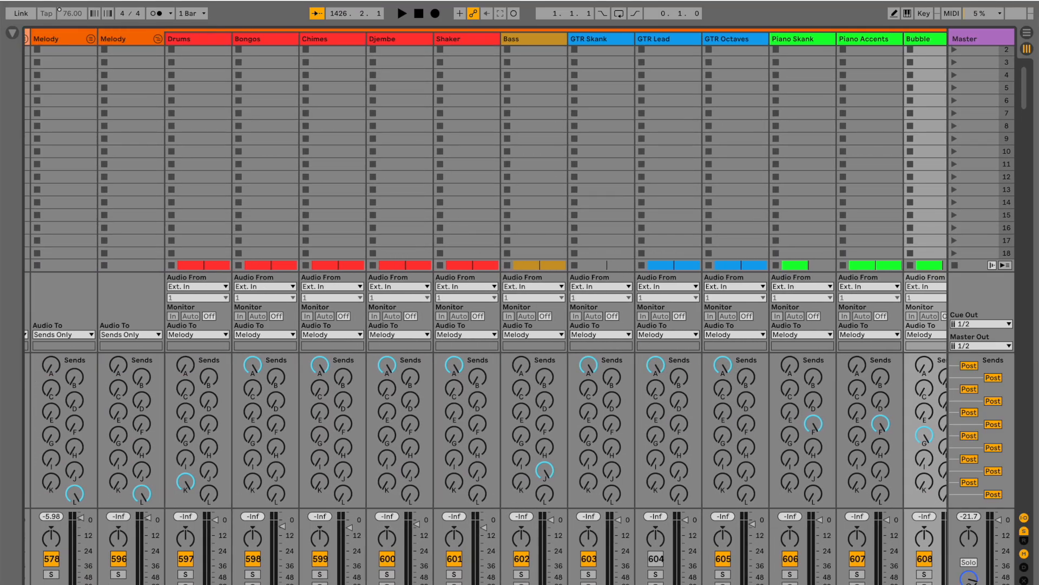